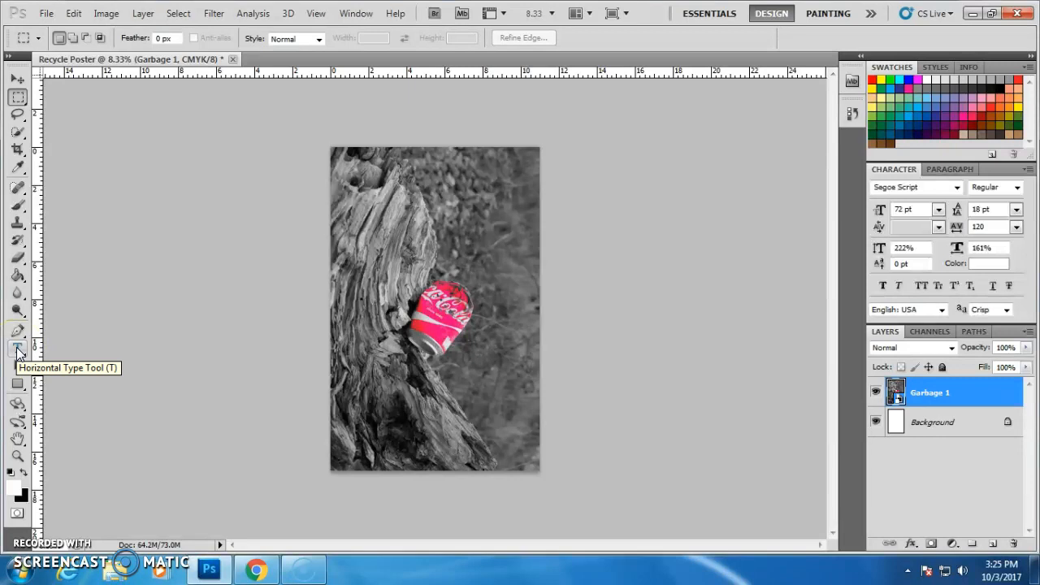
# - Activate the Horizontal Type tool
pyautogui.click(18, 351)
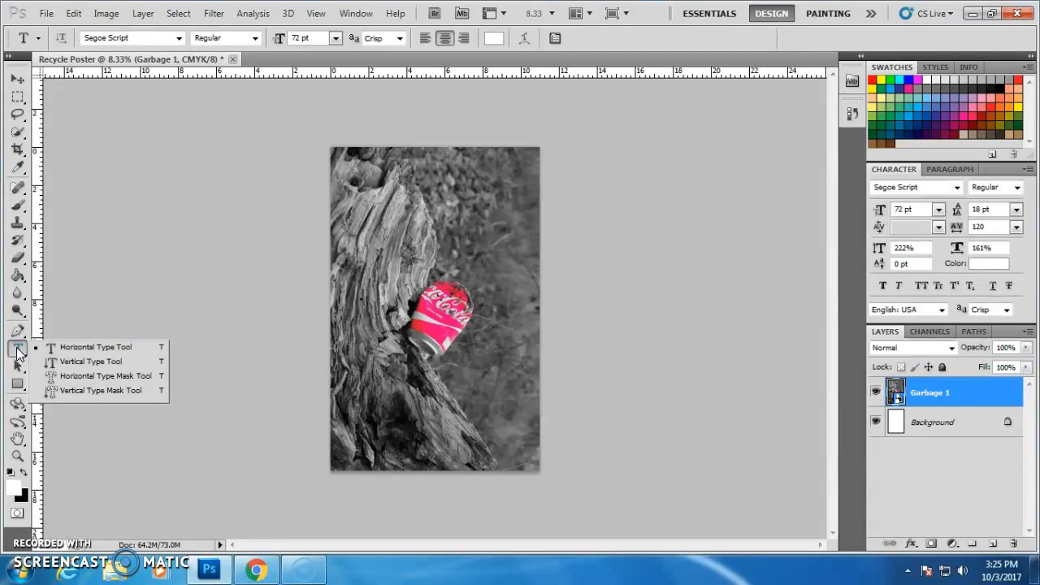
pyautogui.moveTo(18, 352); pyautogui.dragTo(79, 350)
pyautogui.click(369, 284)
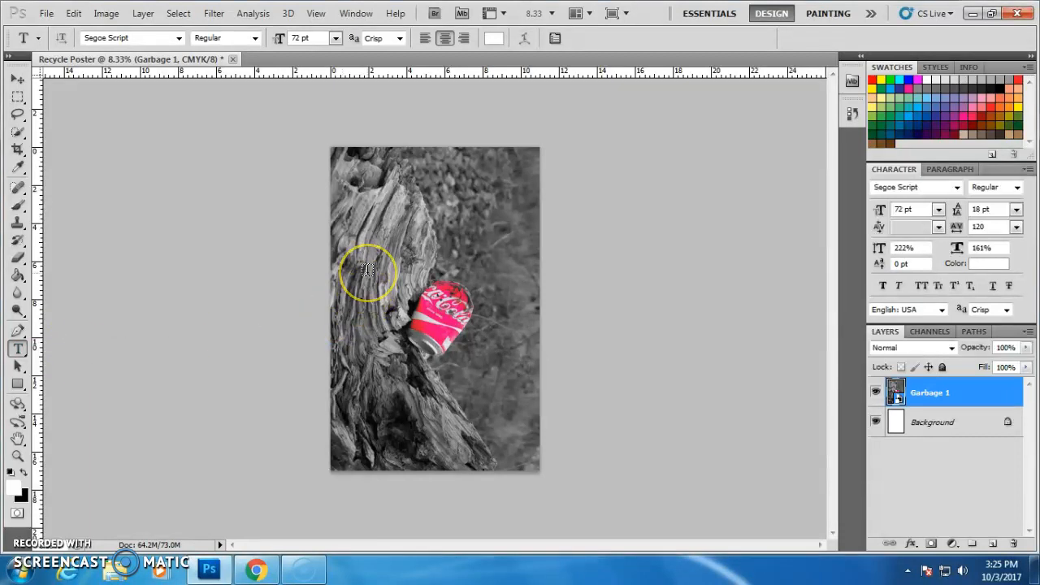
pyautogui.click(140, 302)
pyautogui.click(510, 269)
pyautogui.moveTo(509, 269); pyautogui.dragTo(355, 187)
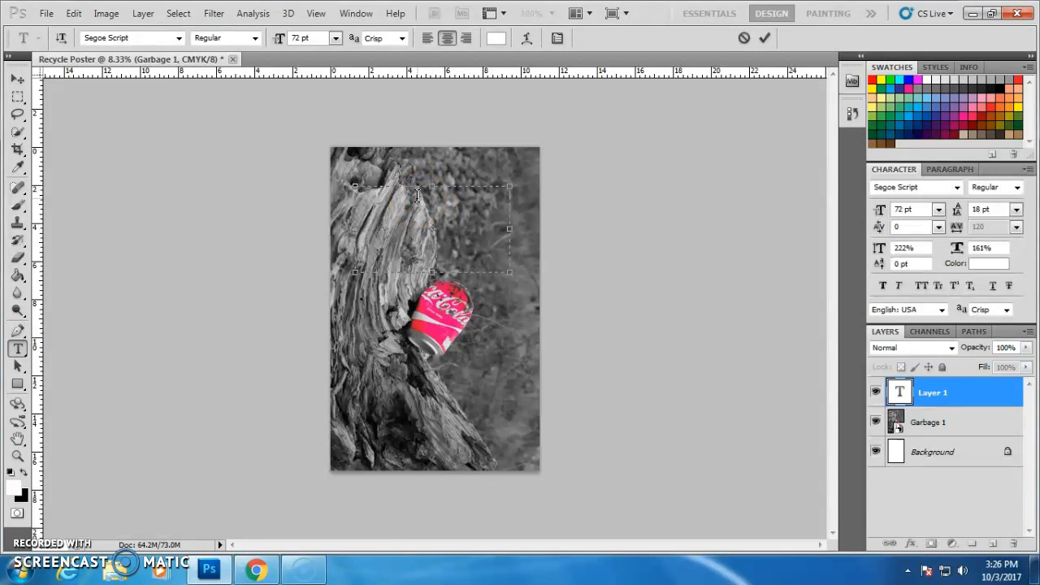
pyautogui.click(744, 38)
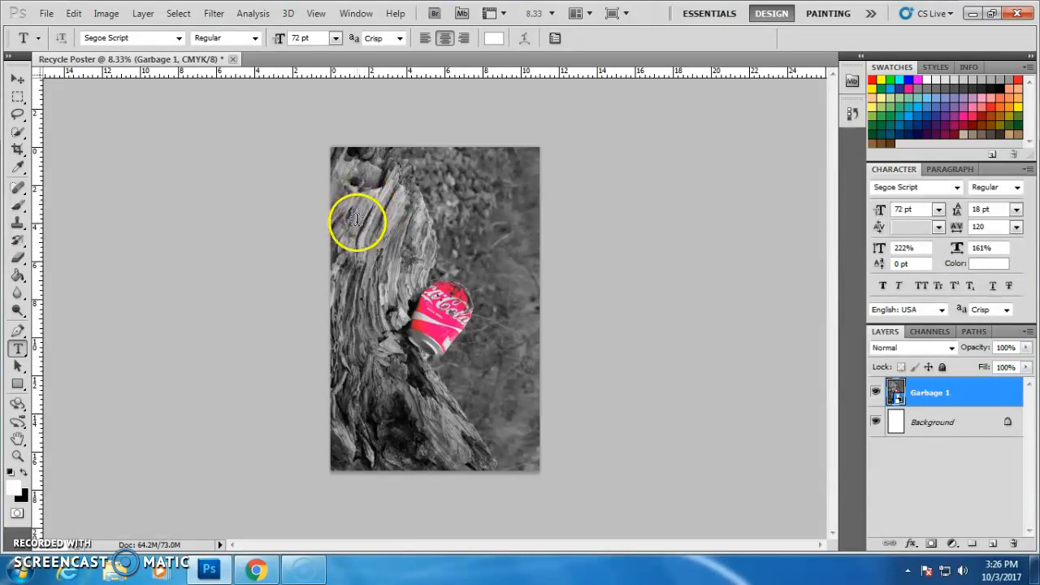
pyautogui.click(357, 219)
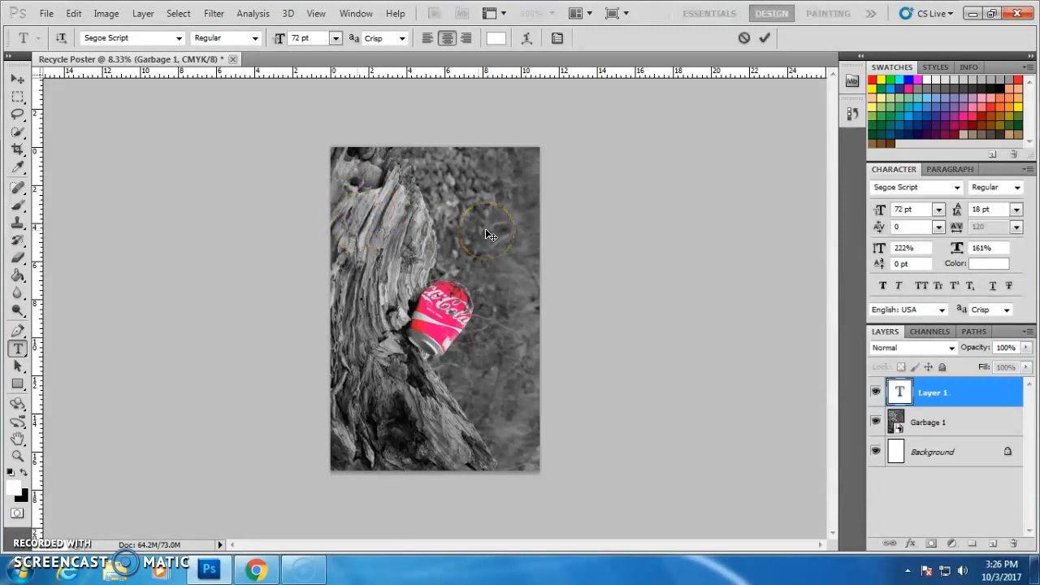
pyautogui.write('iajs')
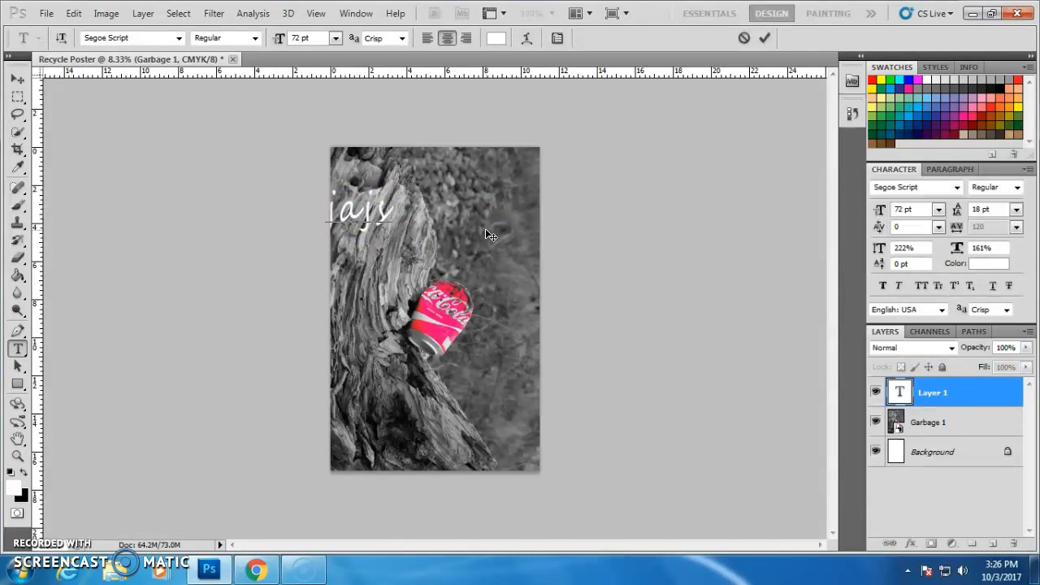
pyautogui.click(929, 401)
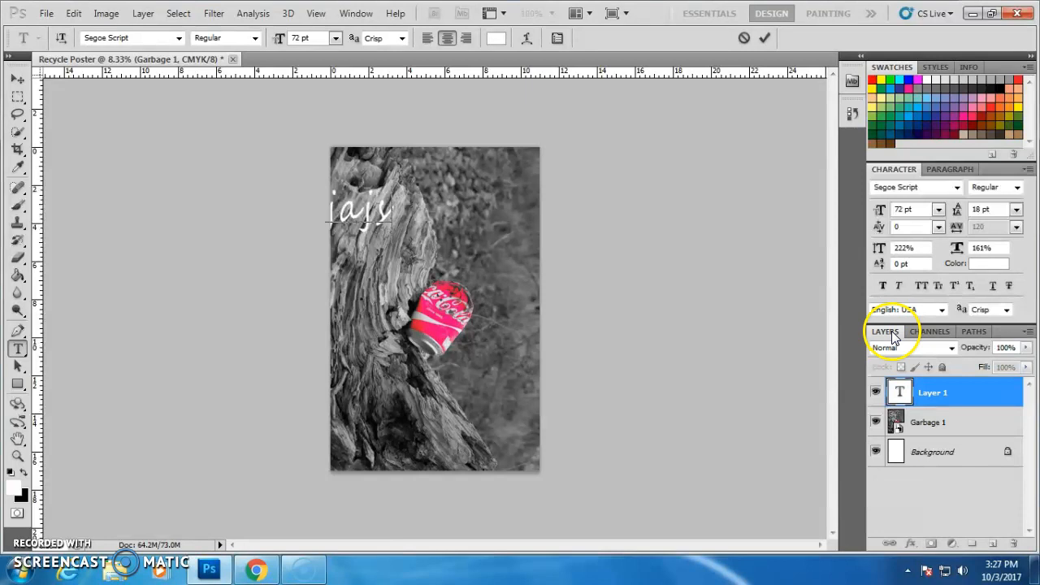
pyautogui.click(744, 38)
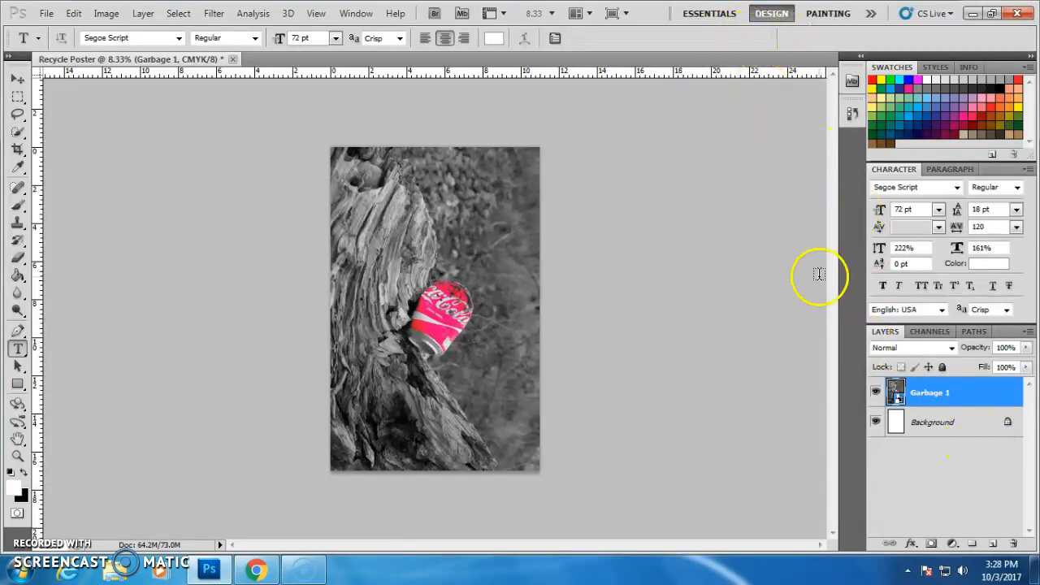
pyautogui.click(717, 13)
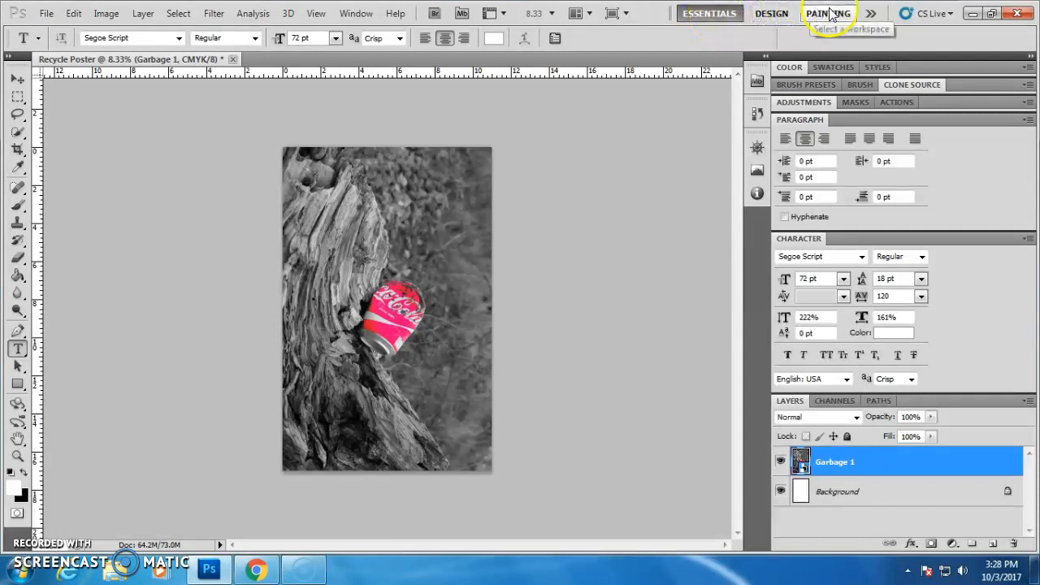
pyautogui.click(770, 15)
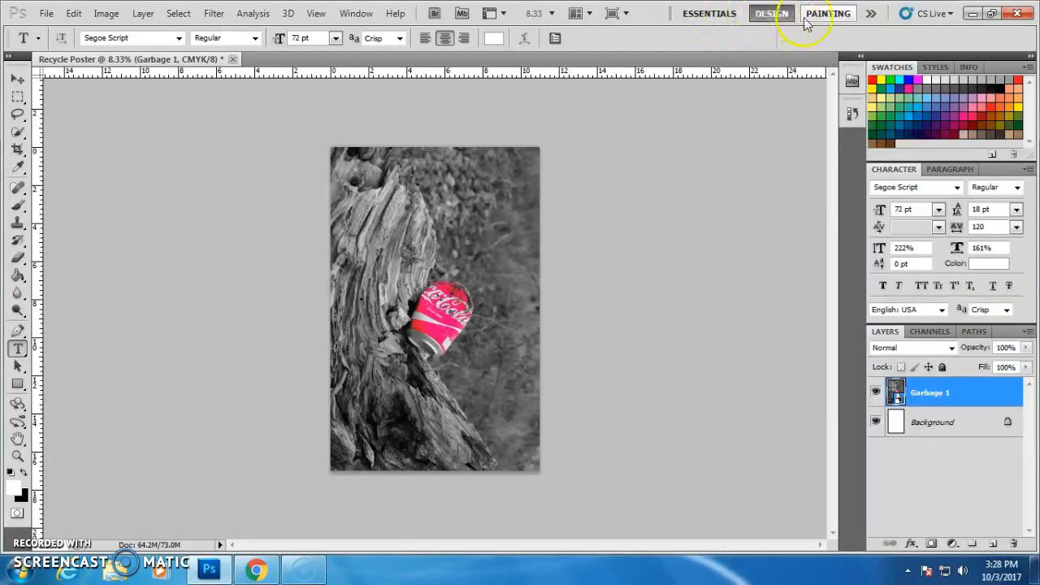
pyautogui.click(930, 334)
pyautogui.click(973, 333)
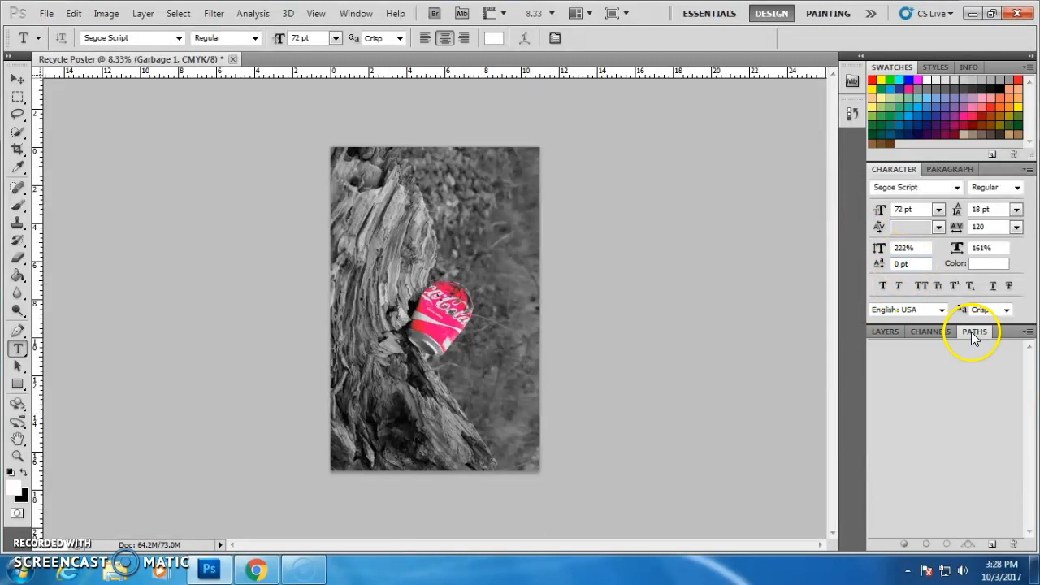
pyautogui.click(888, 332)
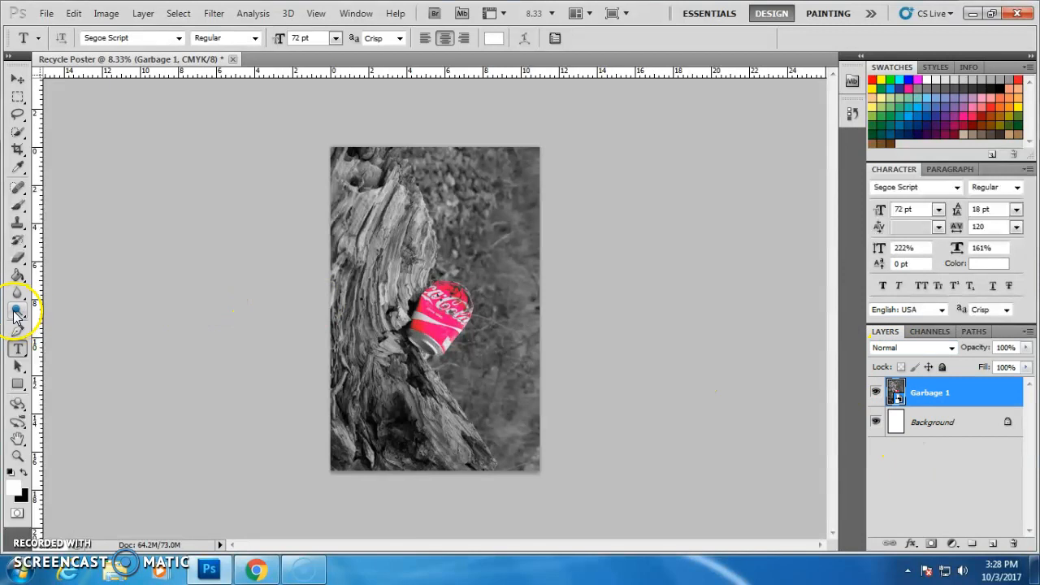
# - Add the text "Don't Litter" near the top of the poster image and commit it
pyautogui.click(351, 199)
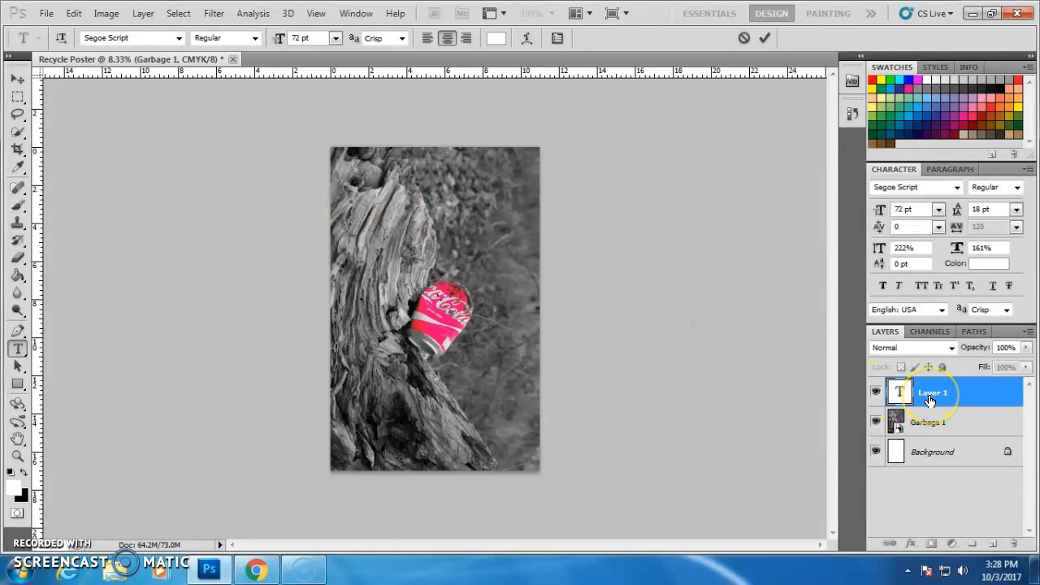
pyautogui.moveTo(931, 400)
pyautogui.mouseDown()
pyautogui.moveTo(929, 457)
pyautogui.moveTo(928, 396)
pyautogui.mouseUp()
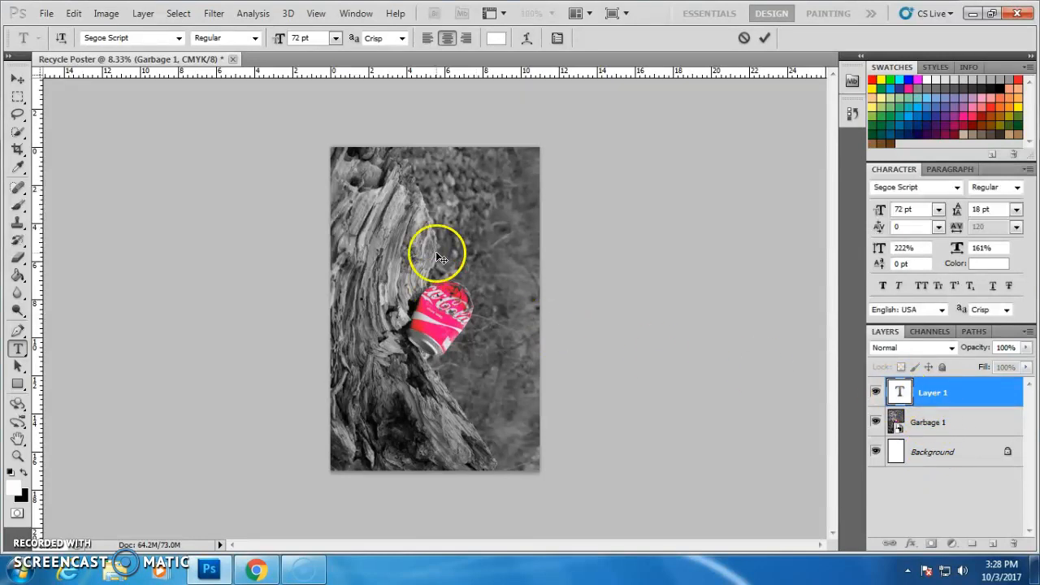
pyautogui.write('Don')
pyautogui.write("'t")
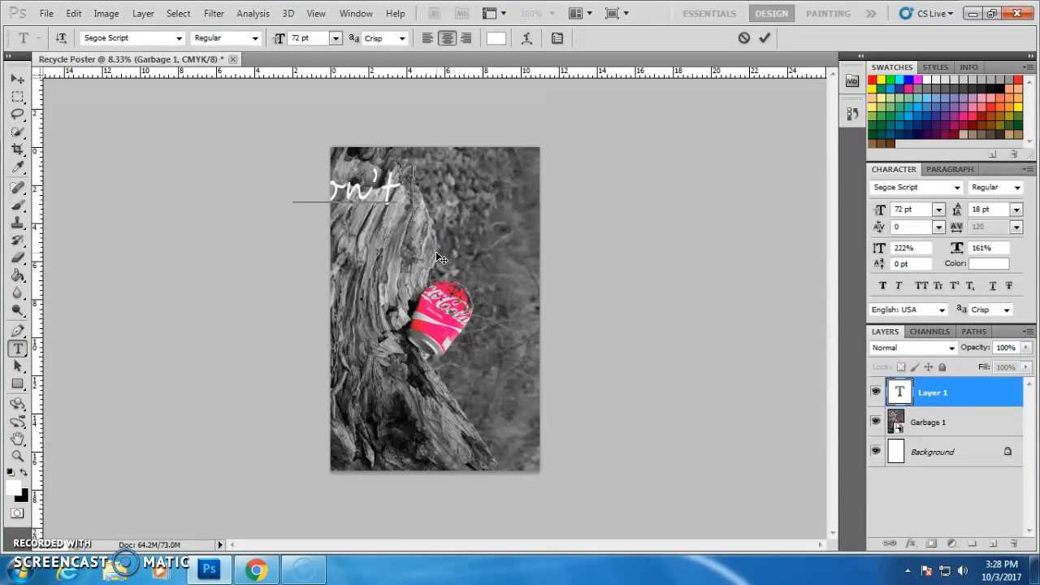
pyautogui.write(' Litter')
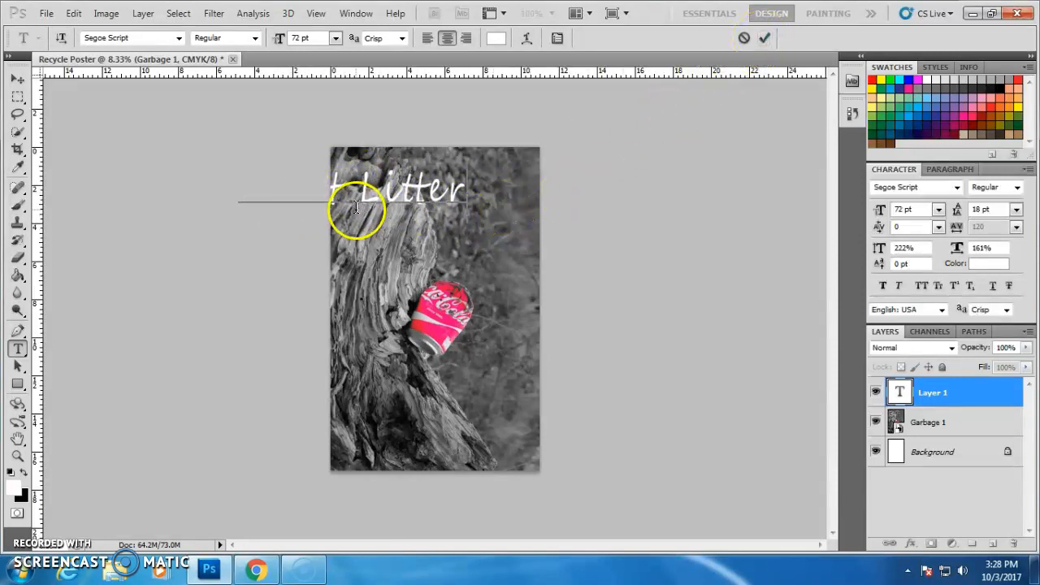
pyautogui.click(765, 39)
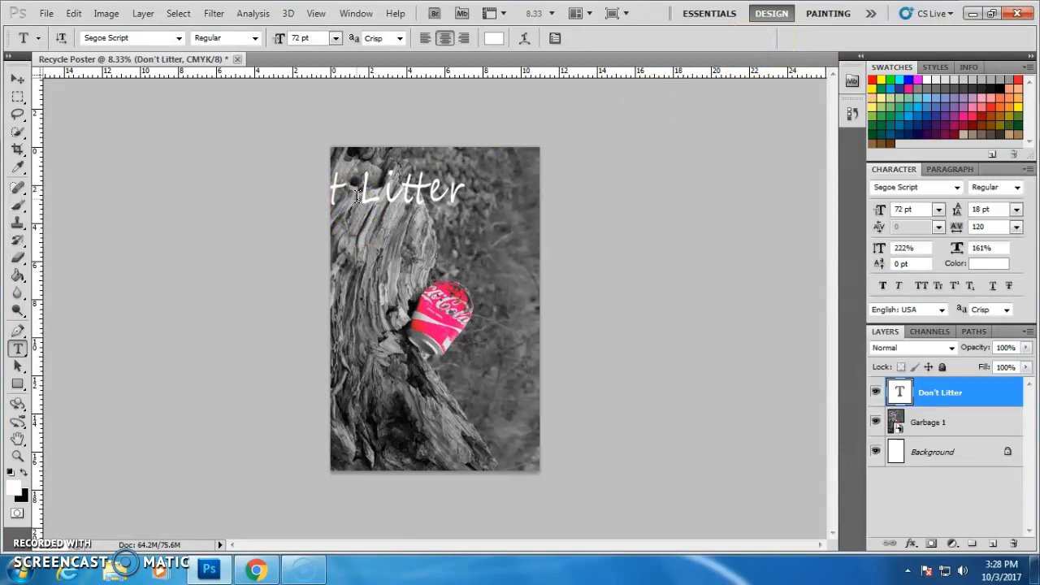
# - Move the "Don't Litter" text so it is centered across the poster's upper edge, and set its font size to 48 pt
pyautogui.click(16, 81)
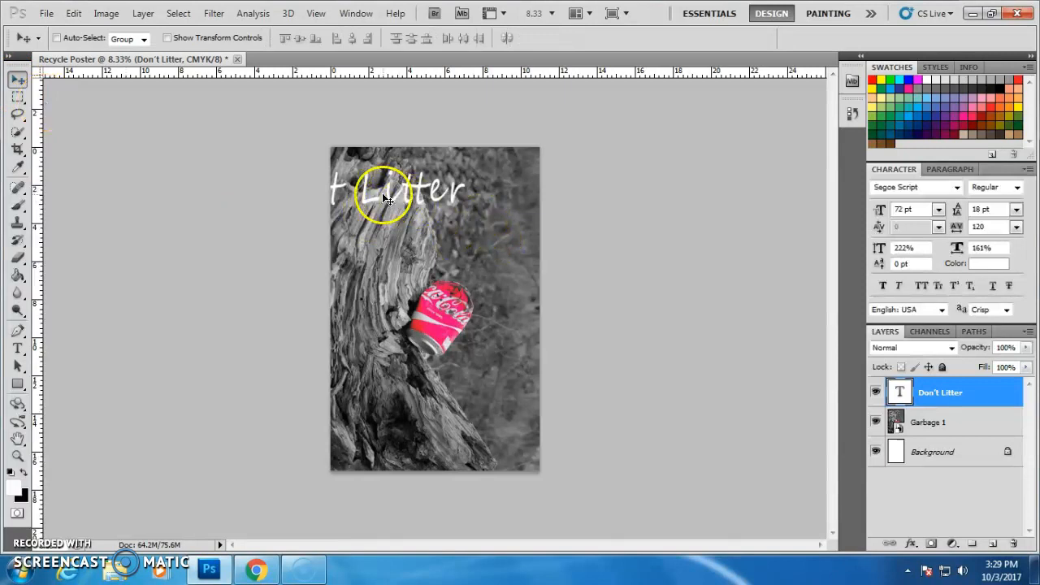
pyautogui.moveTo(382, 193); pyautogui.dragTo(464, 179)
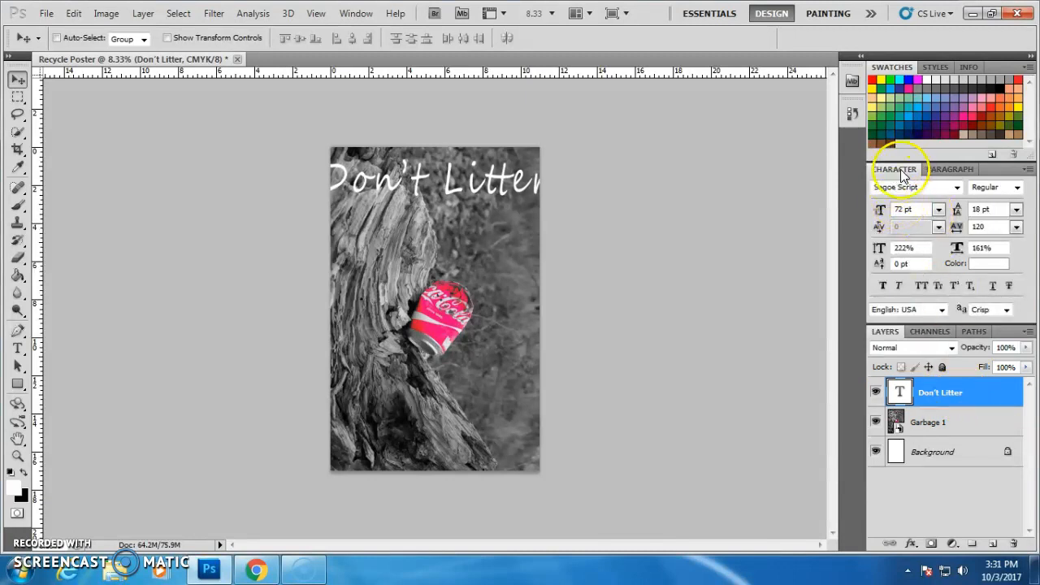
pyautogui.click(939, 211)
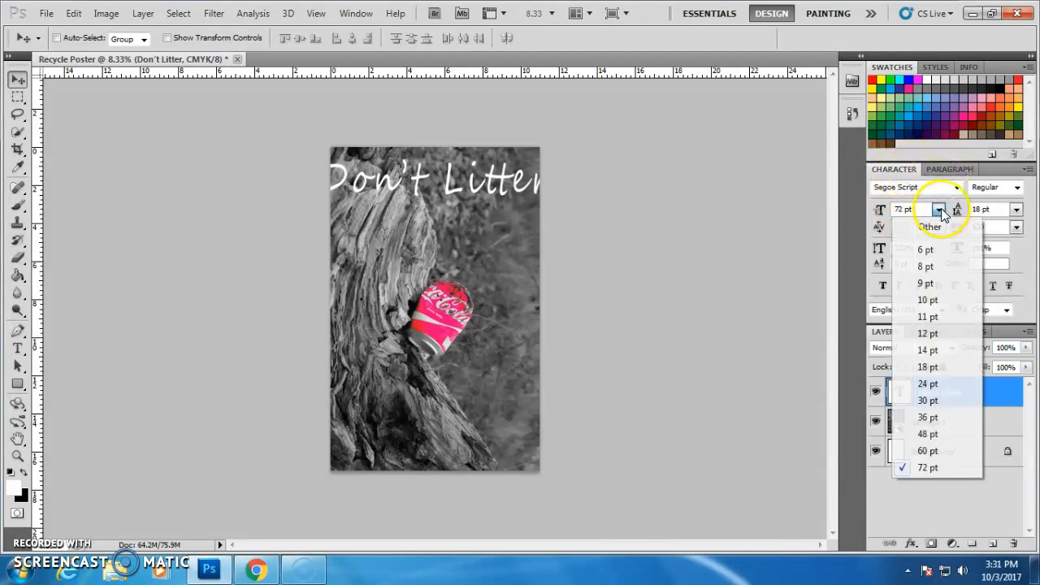
pyautogui.click(932, 435)
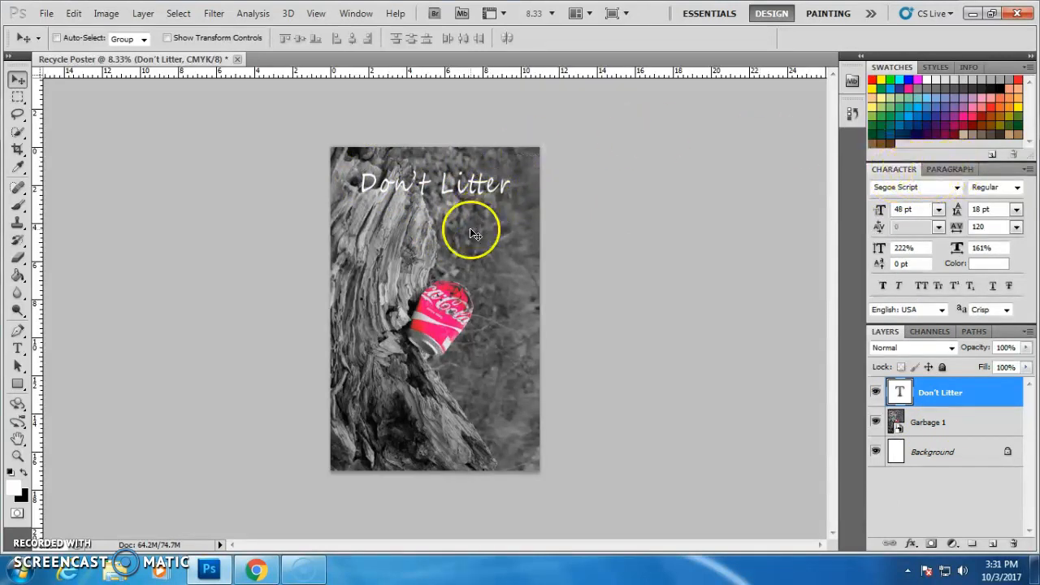
# - Select the whole "Don't Litter" line for editing and set its font size to 60 pt
pyautogui.click(17, 349)
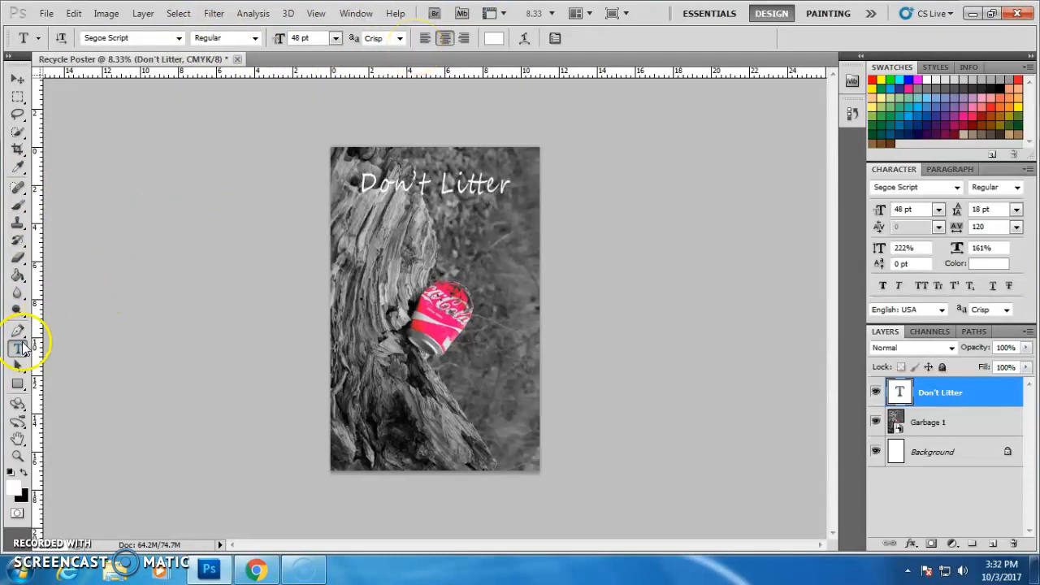
pyautogui.click(407, 185)
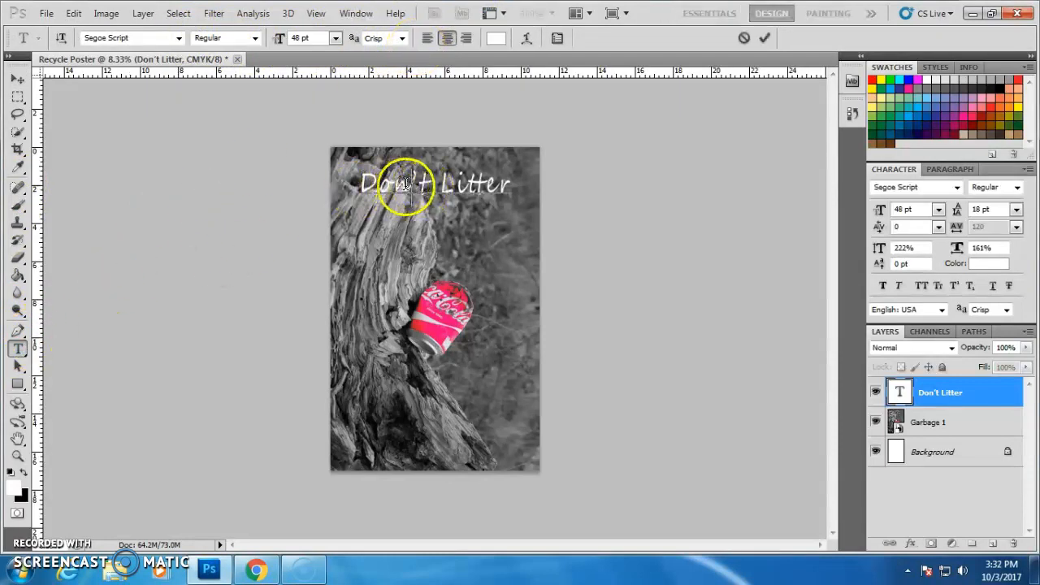
pyautogui.doubleClick(406, 185)
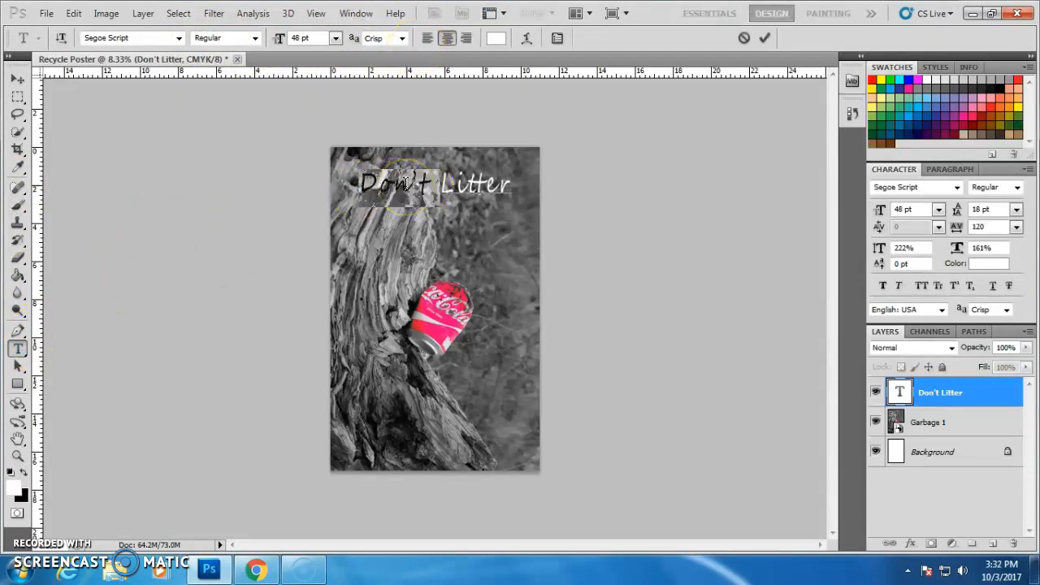
pyautogui.click(335, 38)
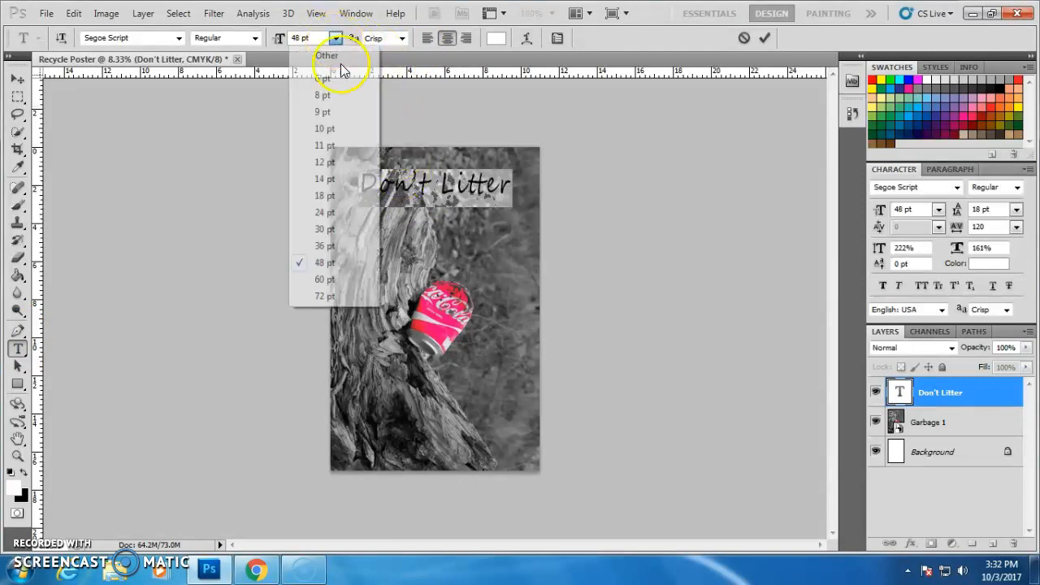
pyautogui.click(338, 279)
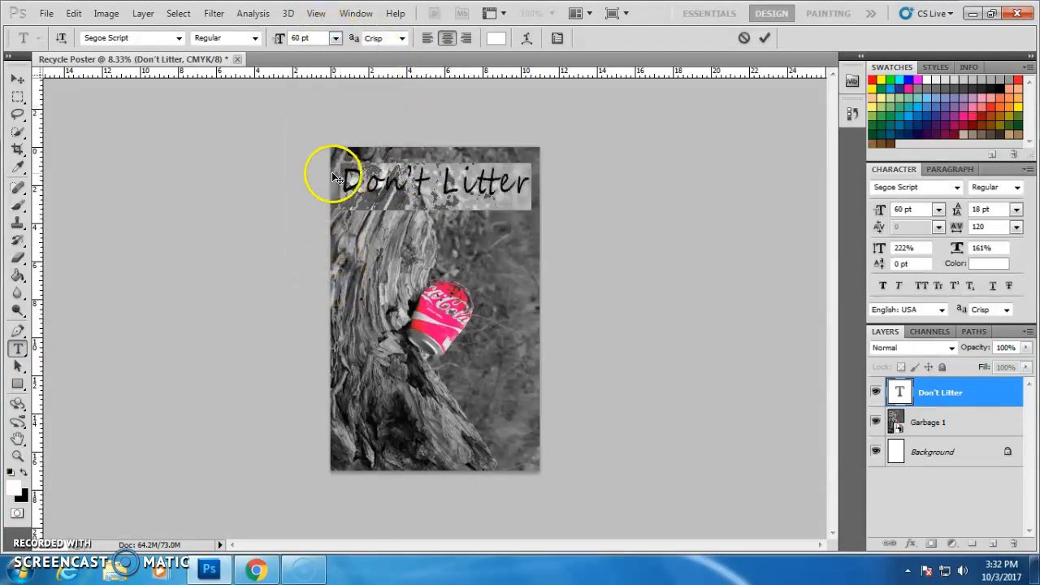
# - Keep the Segoe Script font and change the selected title's text color to bright pink, ff059d
pyautogui.click(179, 39)
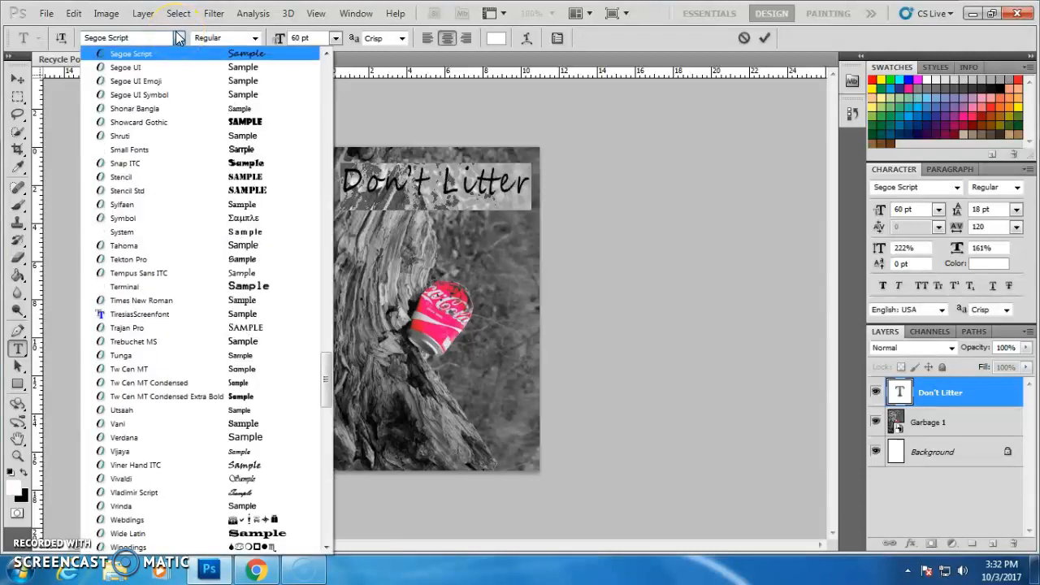
pyautogui.click(179, 38)
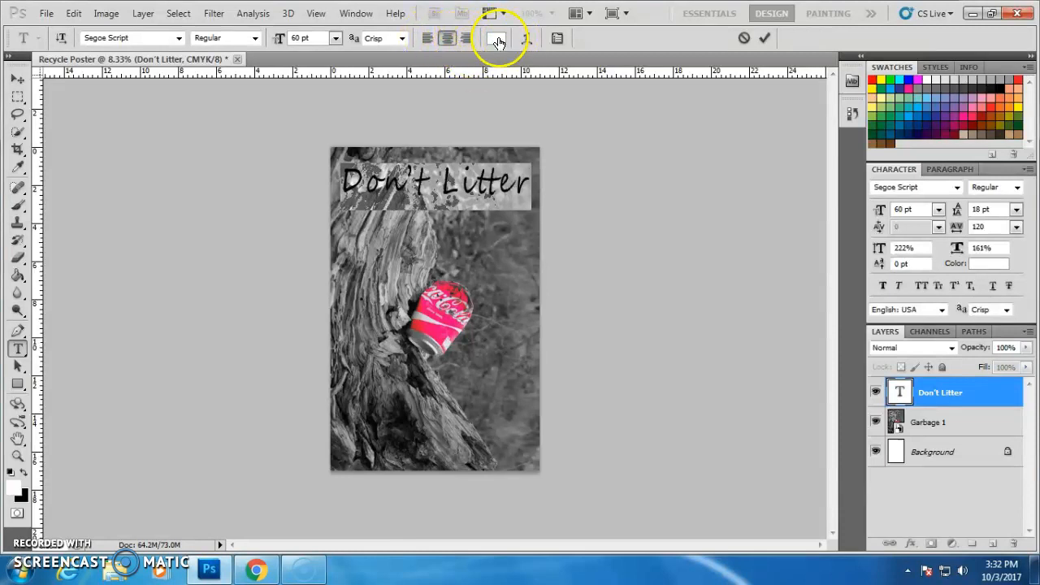
pyautogui.click(498, 45)
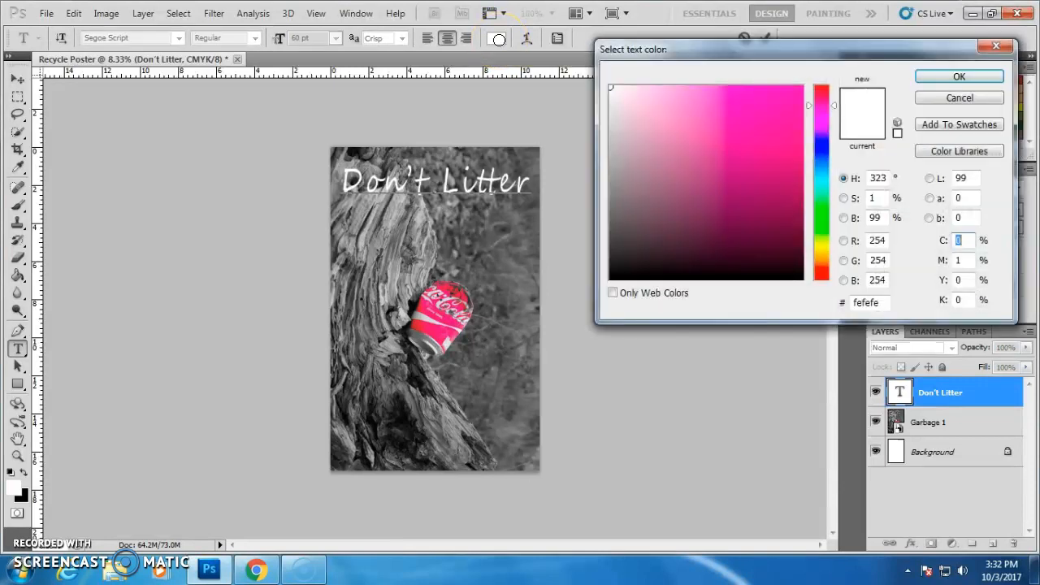
pyautogui.click(799, 86)
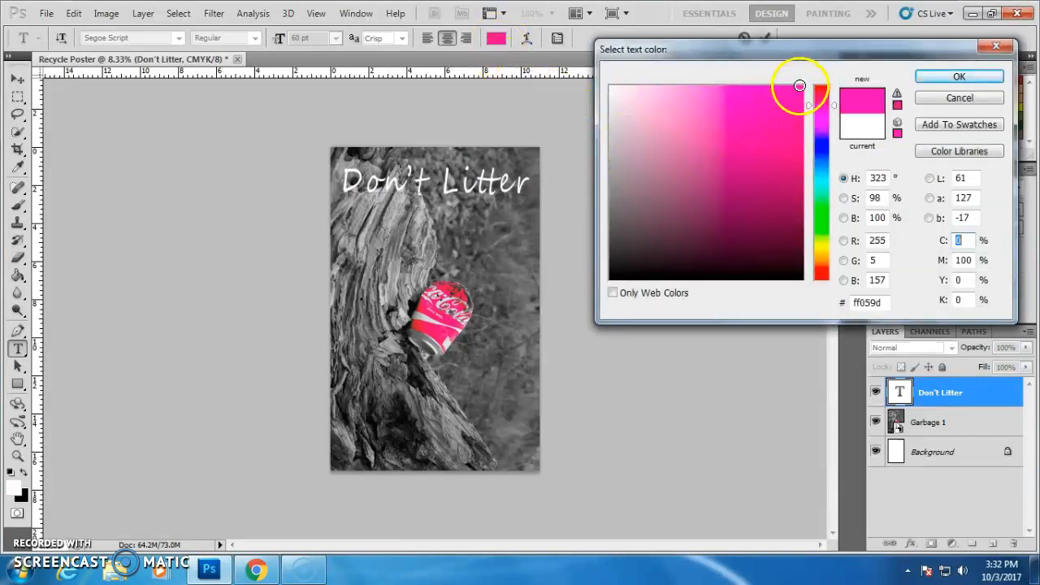
pyautogui.click(934, 74)
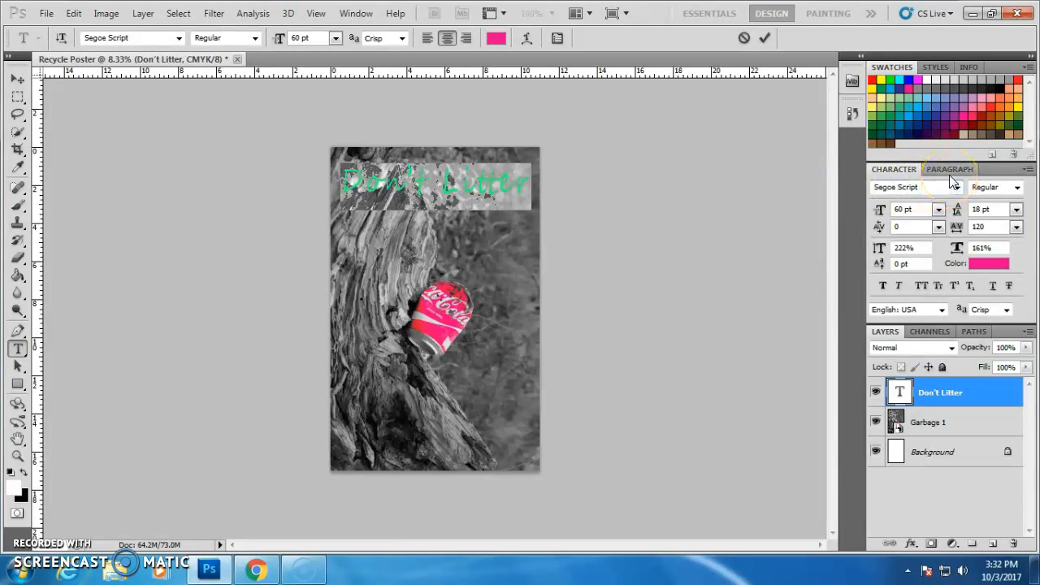
pyautogui.click(558, 39)
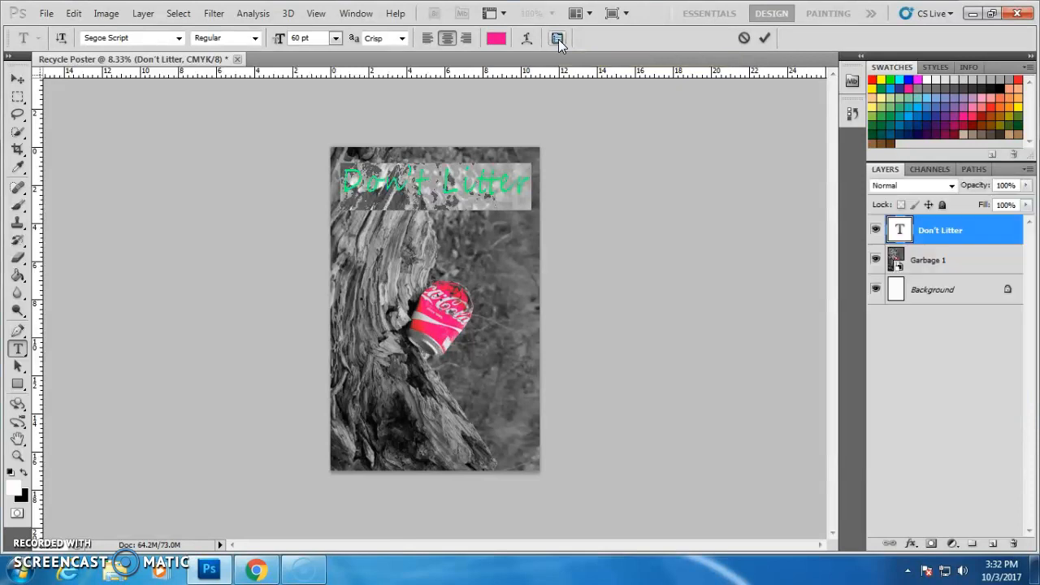
pyautogui.click(559, 39)
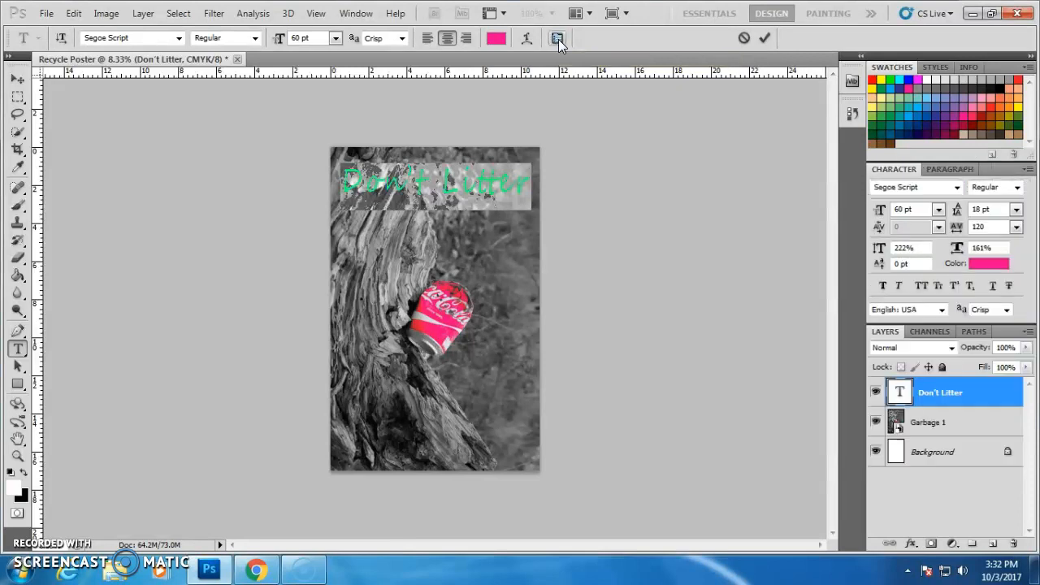
pyautogui.click(699, 176)
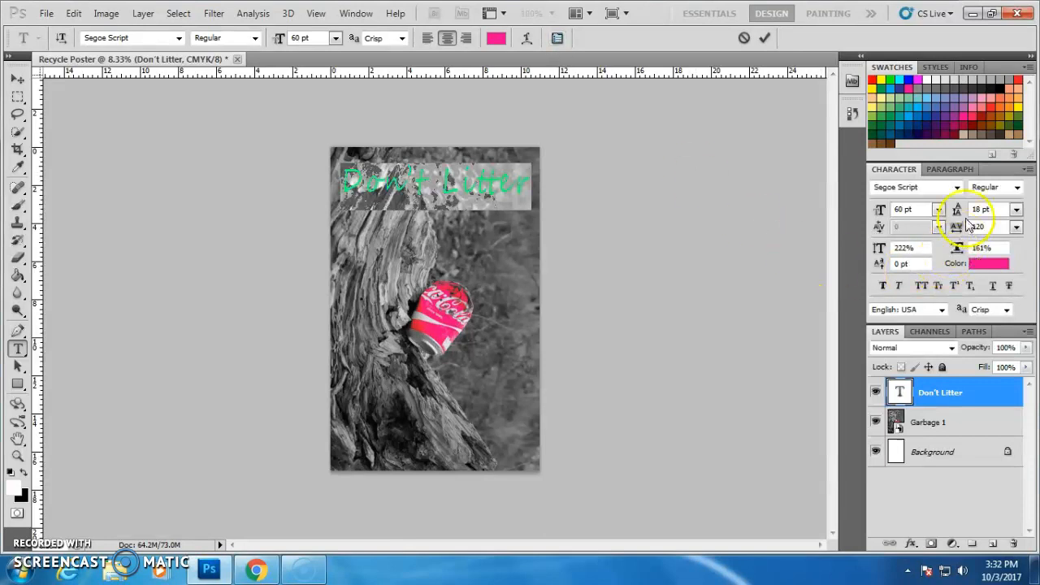
pyautogui.click(925, 248)
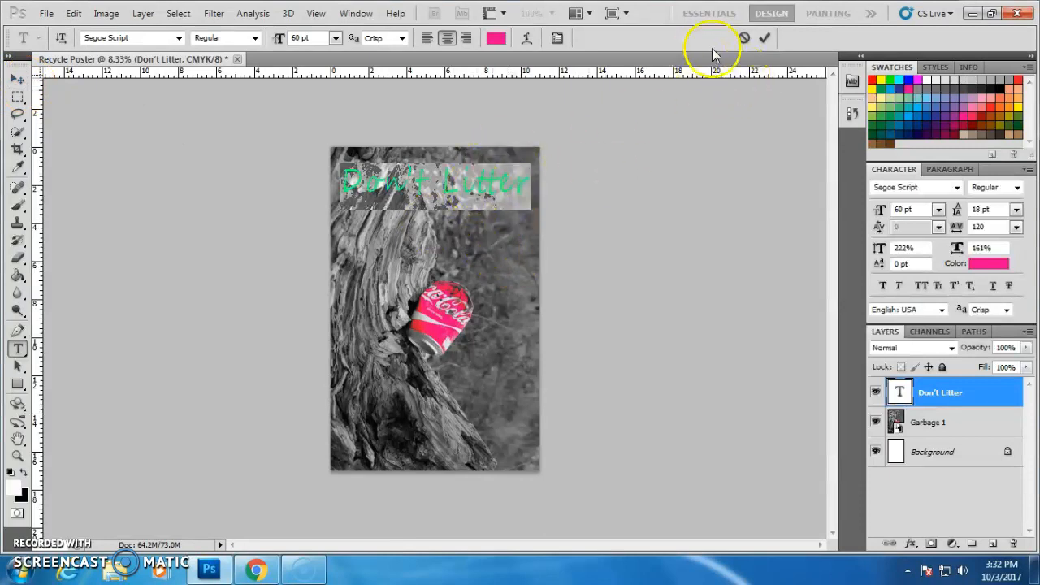
# - Commit the title's color edit, try Faux Bold on the "Don't Litter" text, and apply Faux Italic instead
pyautogui.click(765, 39)
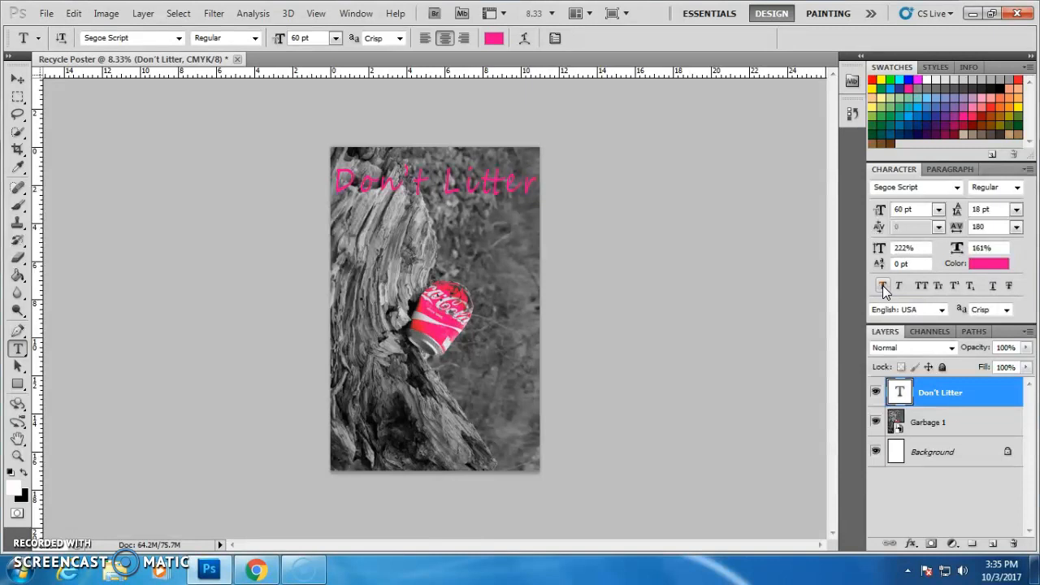
pyautogui.click(882, 285)
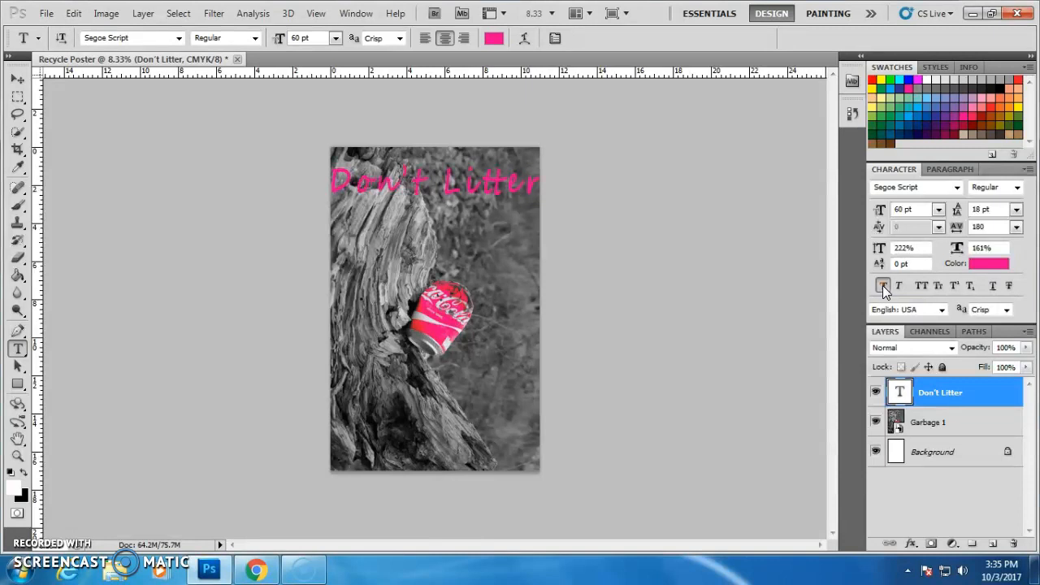
pyautogui.click(899, 288)
pyautogui.click(882, 286)
pyautogui.click(898, 286)
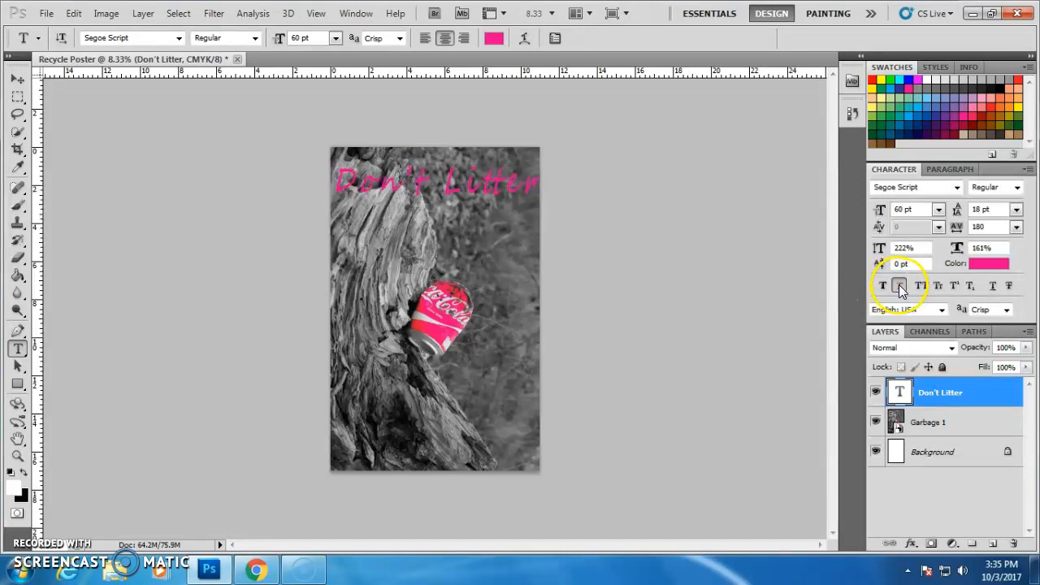
pyautogui.click(954, 286)
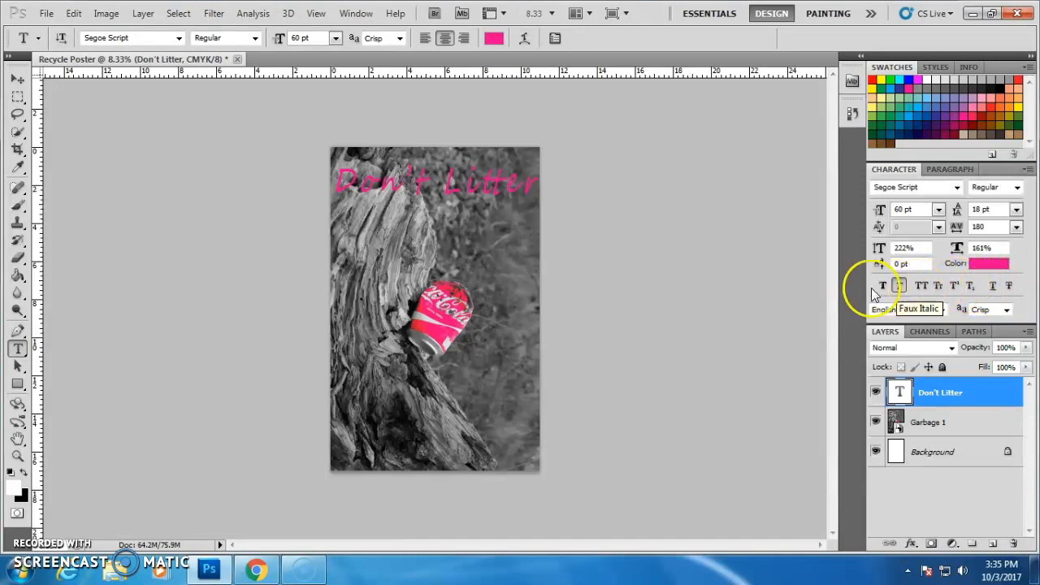
pyautogui.click(899, 287)
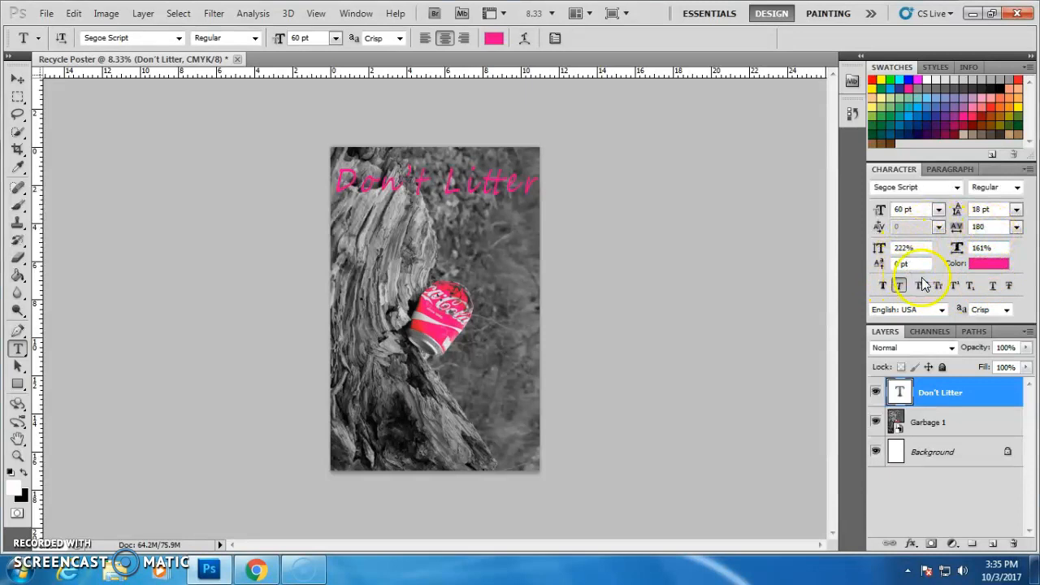
# - Try scaling the title's font size up to 178 pt, and set it back to 60 pt
pyautogui.click(939, 259)
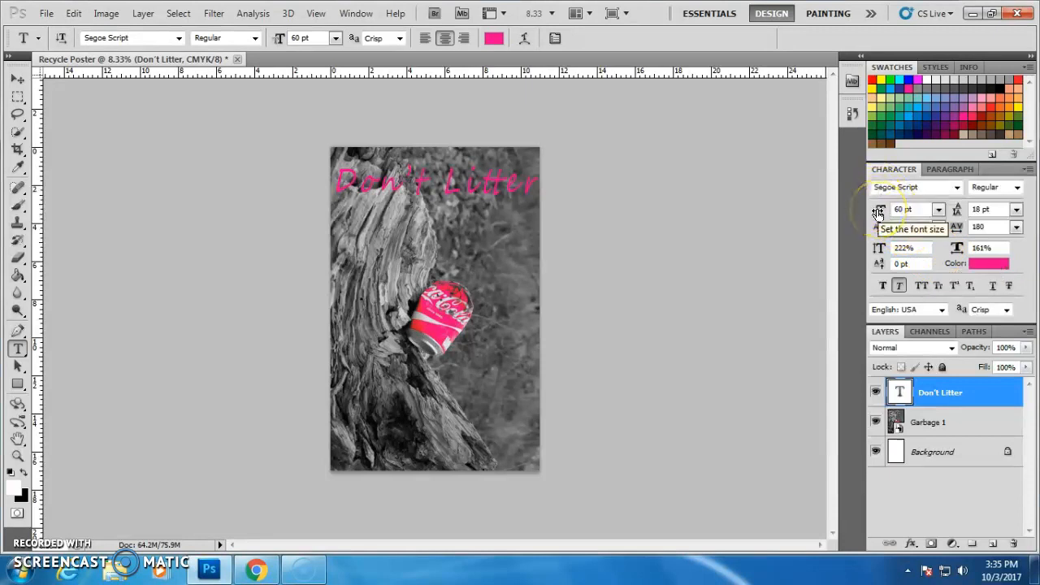
pyautogui.click(939, 209)
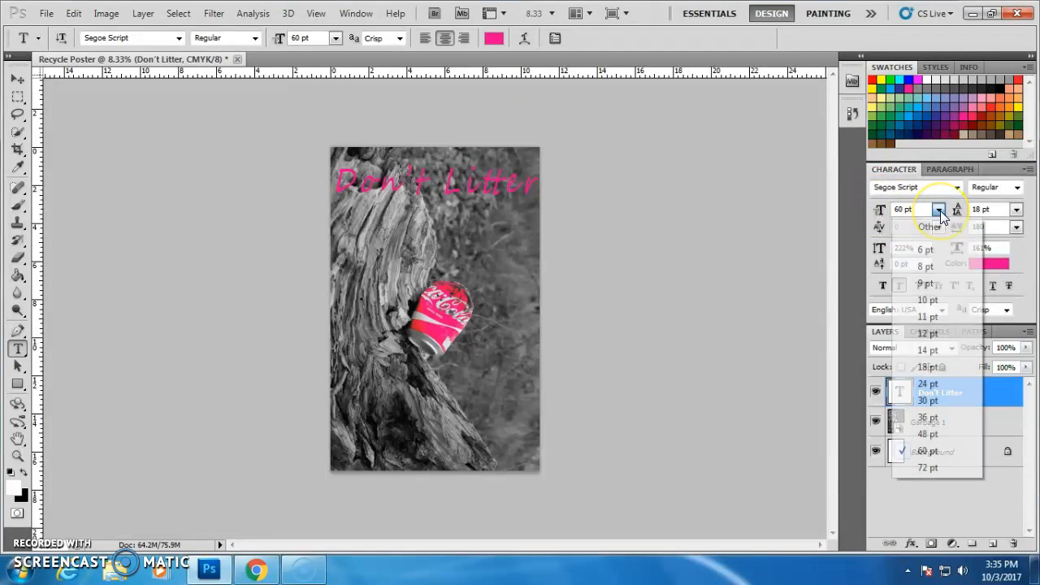
pyautogui.click(940, 212)
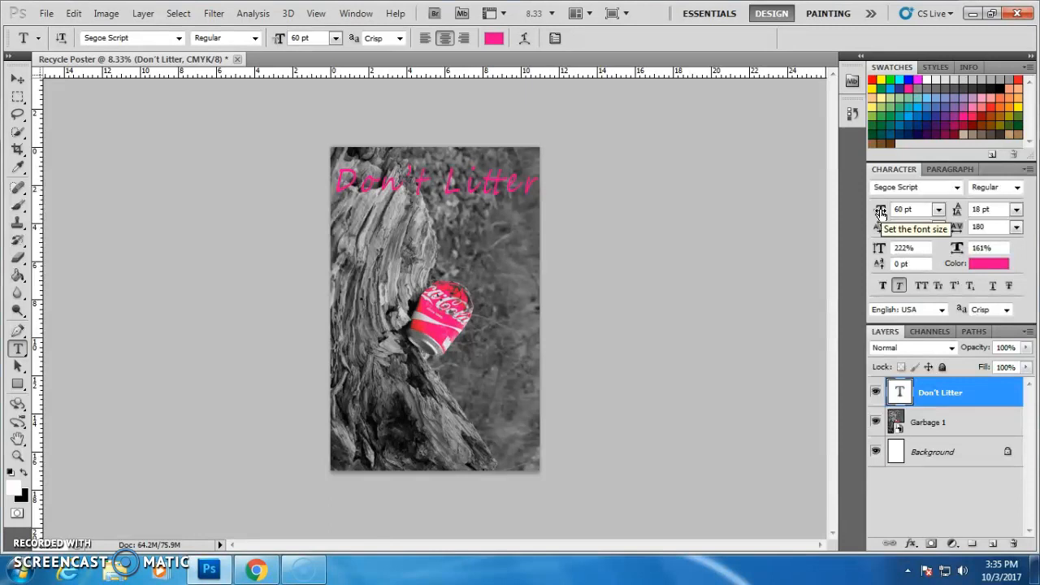
pyautogui.moveTo(880, 213)
pyautogui.mouseDown()
pyautogui.moveTo(860, 214)
pyautogui.moveTo(890, 211)
pyautogui.mouseUp()
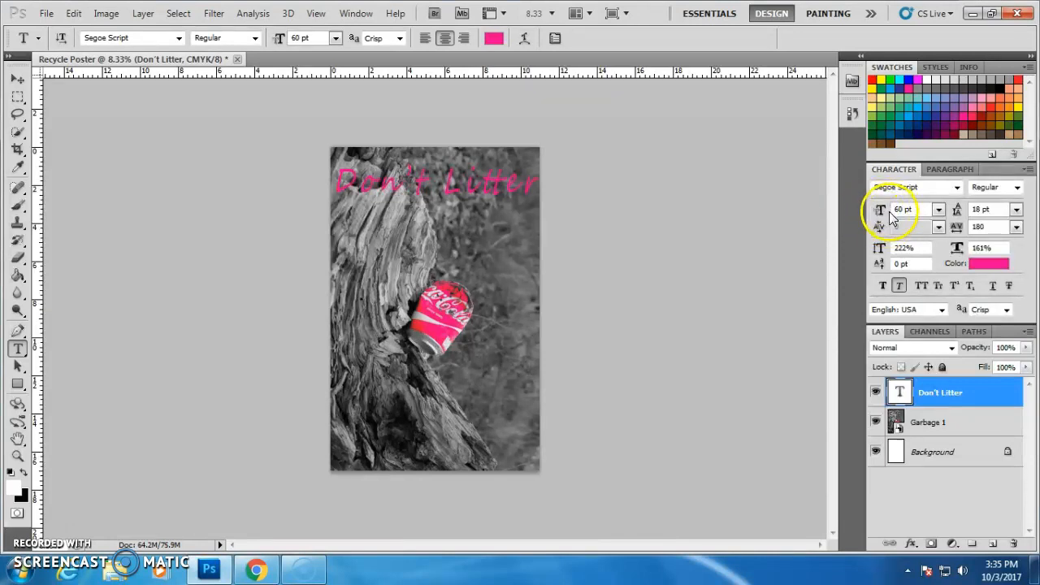
pyautogui.click(939, 210)
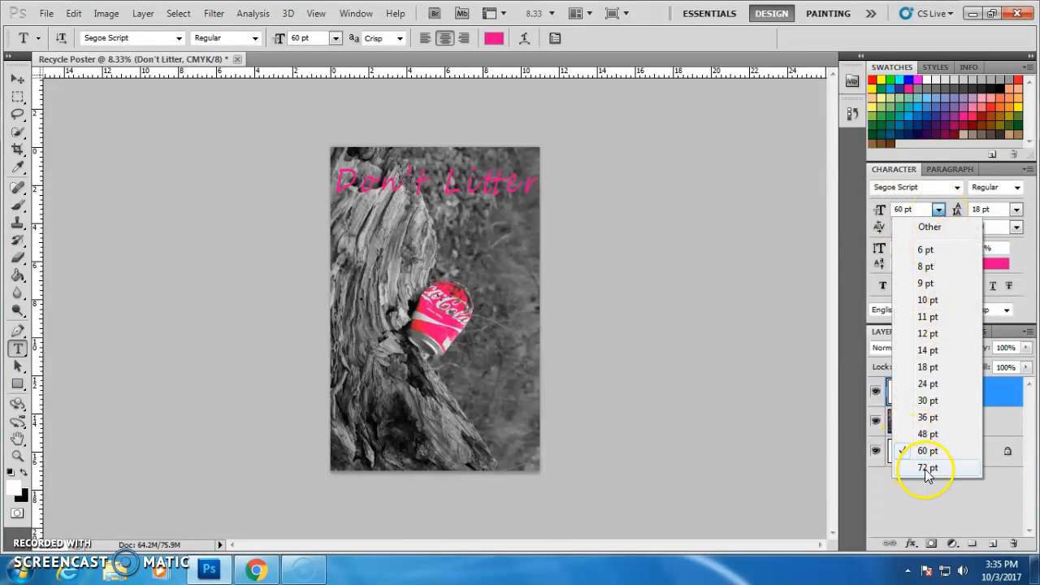
pyautogui.click(938, 210)
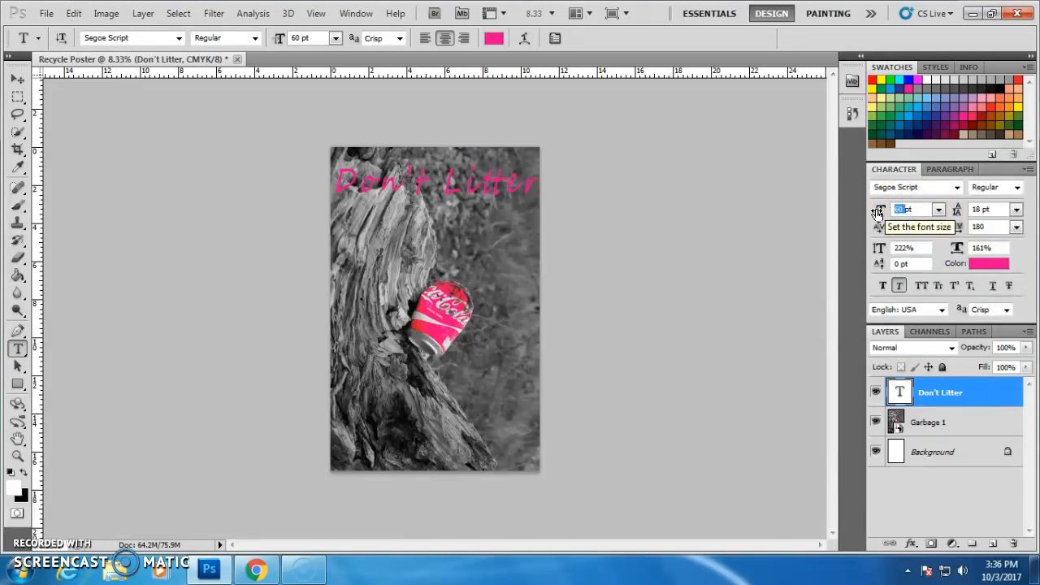
pyautogui.moveTo(880, 212); pyautogui.dragTo(963, 211)
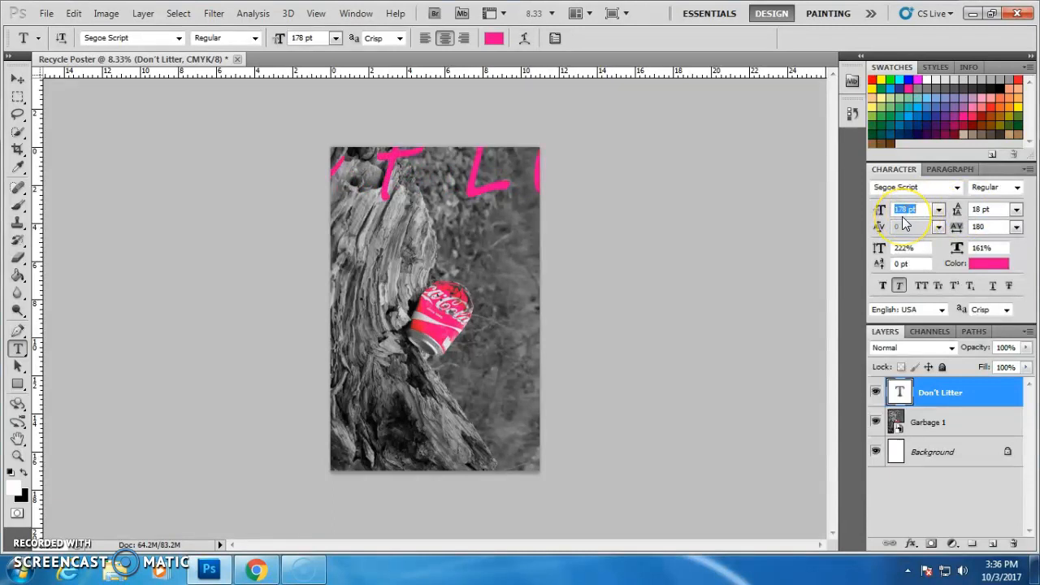
pyautogui.write('60')
pyautogui.press('Return')
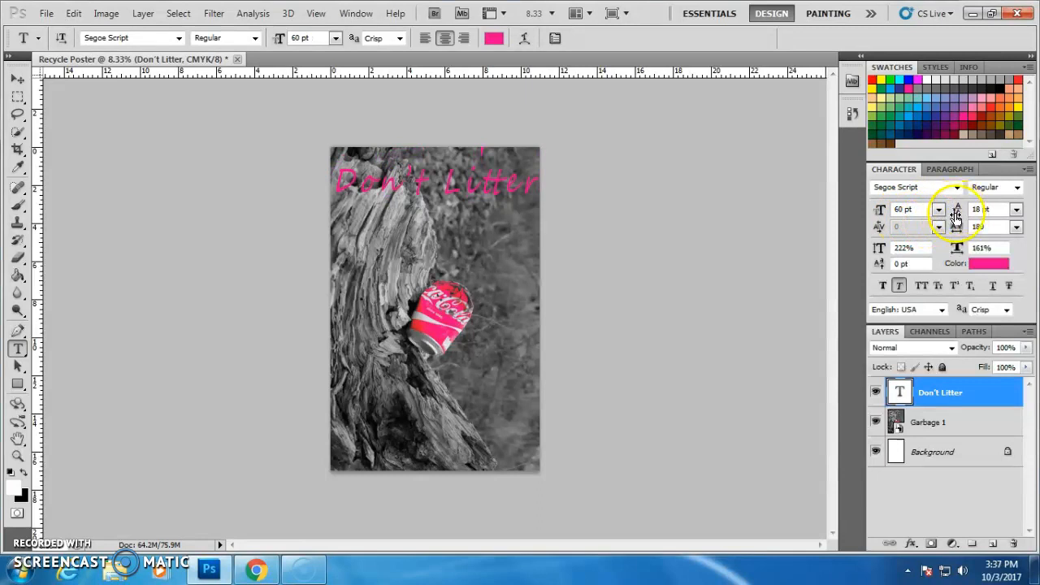
# - Set the title's tracking to 120 and stretch its vertical scale to 387%
pyautogui.moveTo(958, 213); pyautogui.dragTo(957, 210)
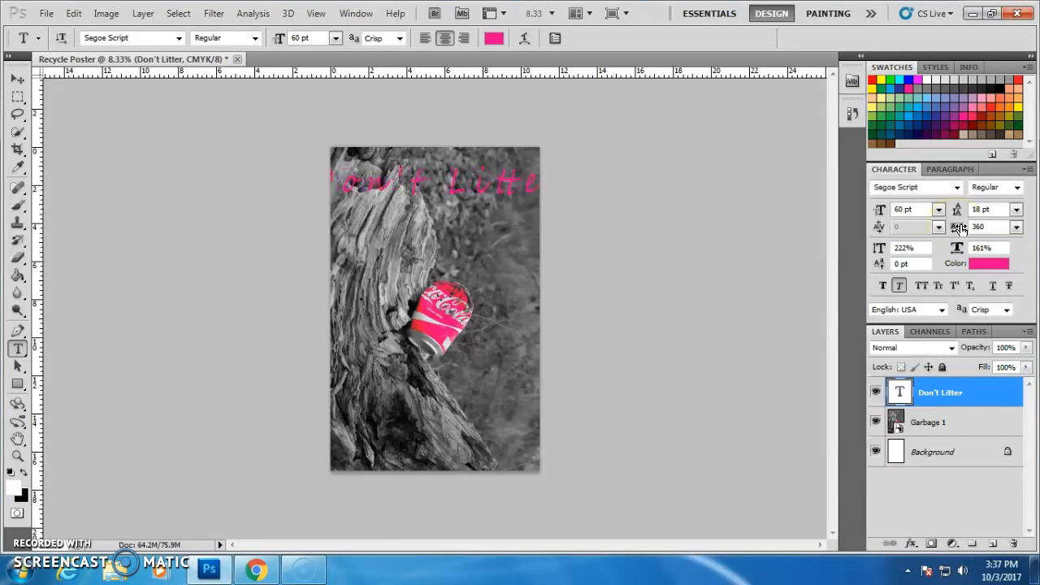
pyautogui.moveTo(960, 226)
pyautogui.mouseDown()
pyautogui.moveTo(971, 230)
pyautogui.moveTo(945, 229)
pyautogui.moveTo(955, 229)
pyautogui.mouseUp()
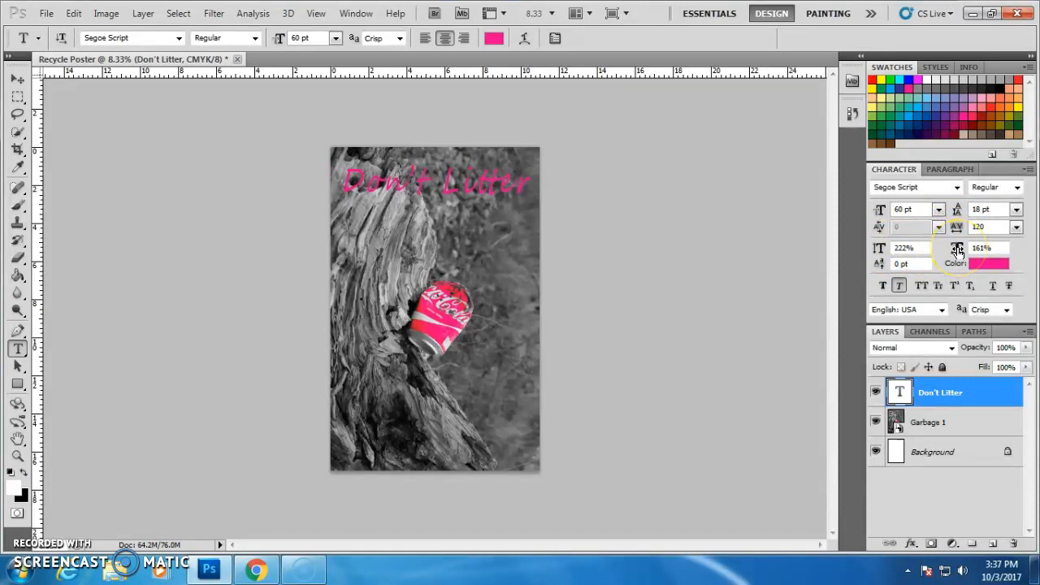
pyautogui.moveTo(878, 252)
pyautogui.mouseDown()
pyautogui.moveTo(937, 247)
pyautogui.moveTo(883, 249)
pyautogui.mouseUp()
pyautogui.click(879, 251)
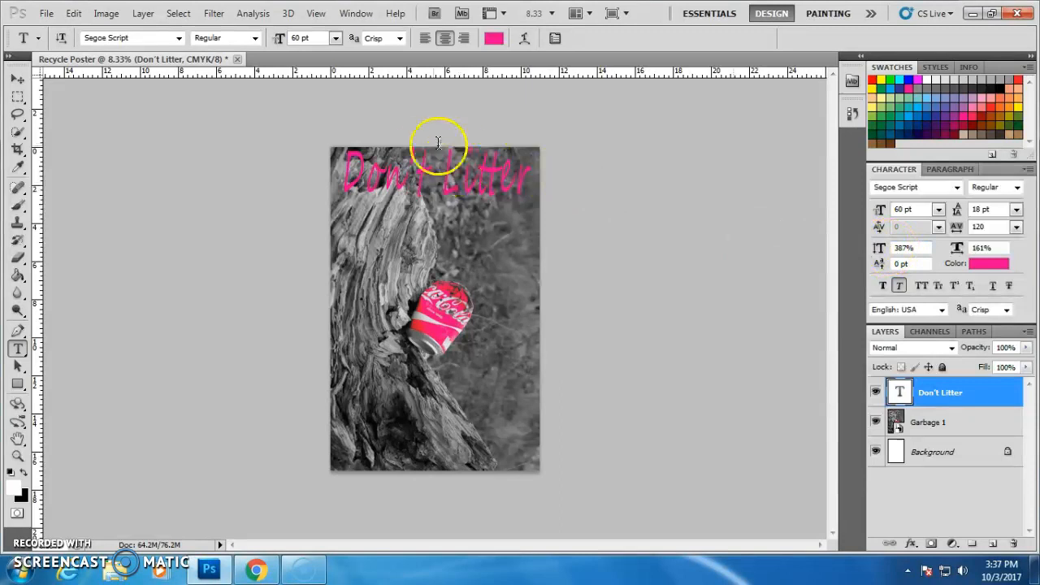
# - Move the "Don't Litter" title slightly down so its letters sit clear of the poster's upper edge
pyautogui.click(17, 81)
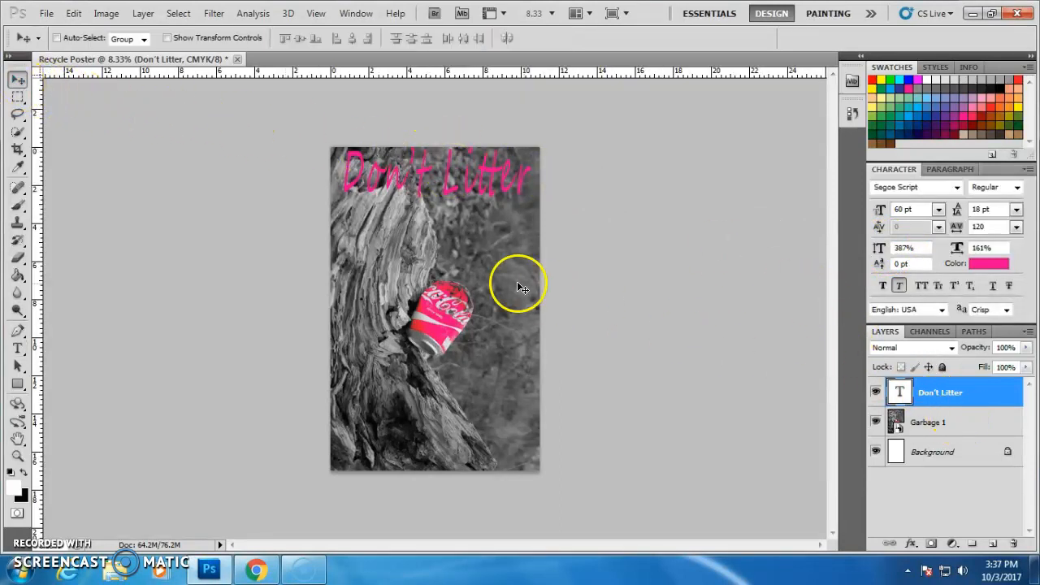
pyautogui.moveTo(465, 179); pyautogui.dragTo(466, 196)
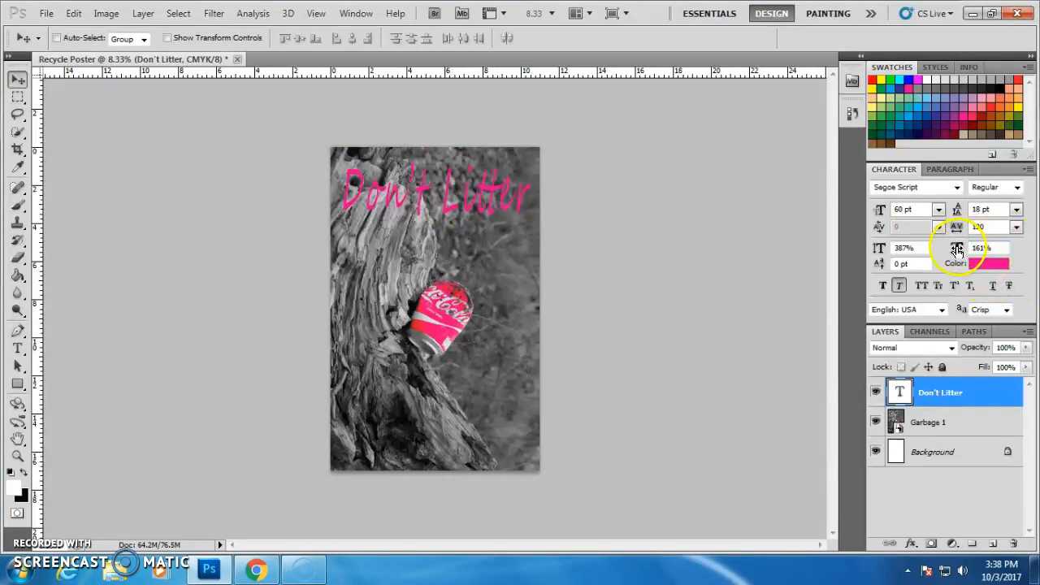
# - Try widening the title's horizontal scale to 181%, and undo the change
pyautogui.moveTo(957, 248); pyautogui.dragTo(967, 247)
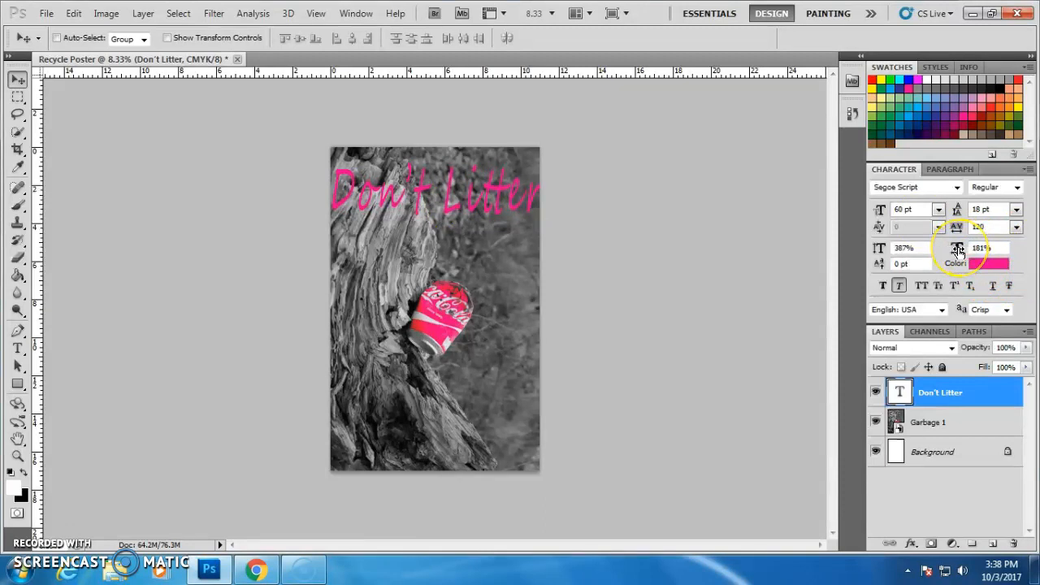
pyautogui.hotkey('ctrl', 'z')
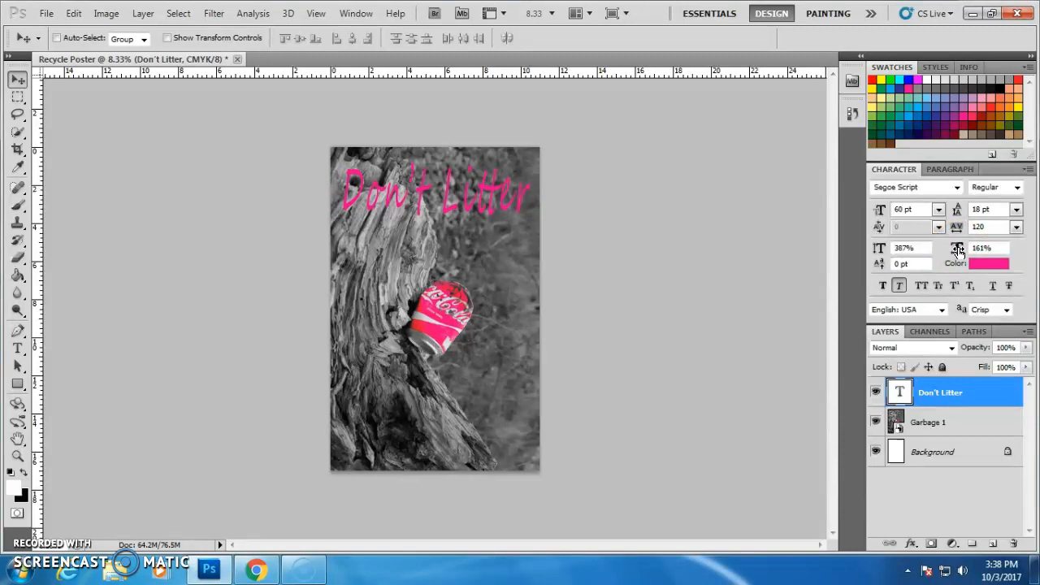
pyautogui.click(681, 358)
pyautogui.click(272, 238)
# - Apply a Drop Shadow to the title layer with 89 px distance, 36% spread, an increased size and a global light angle of 8°
pyautogui.click(147, 13)
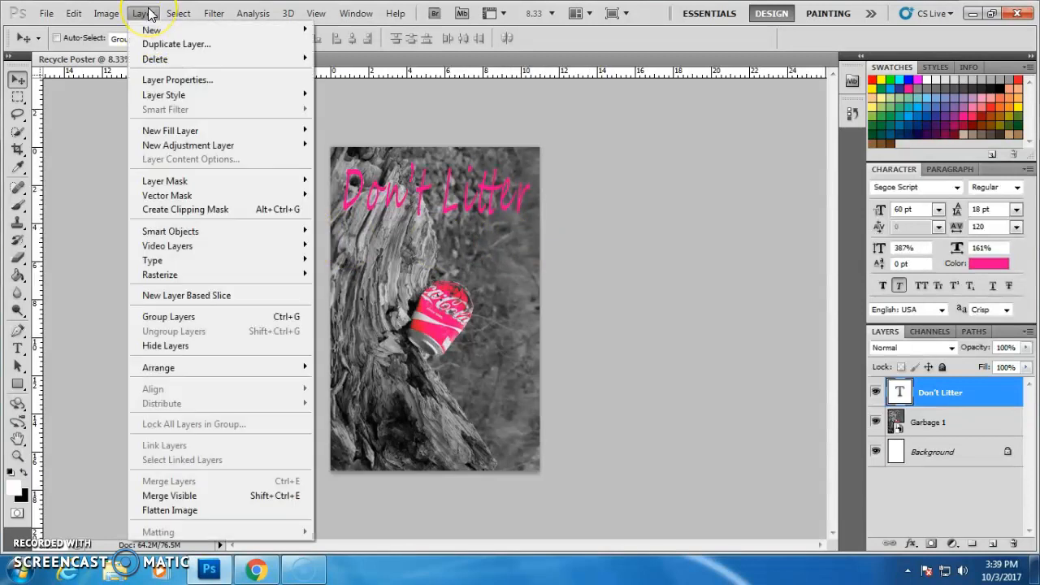
pyautogui.click(172, 96)
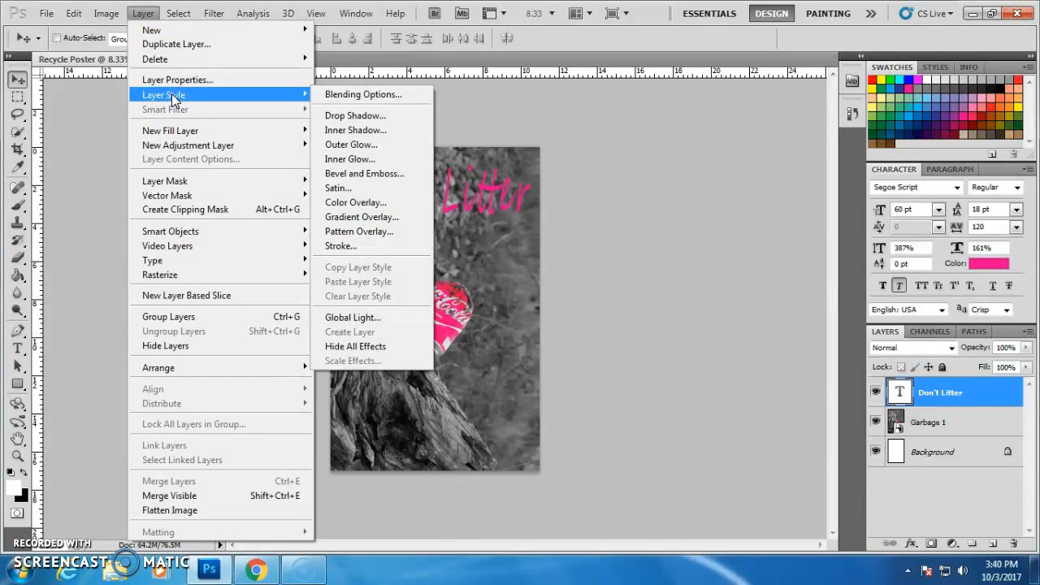
pyautogui.click(357, 117)
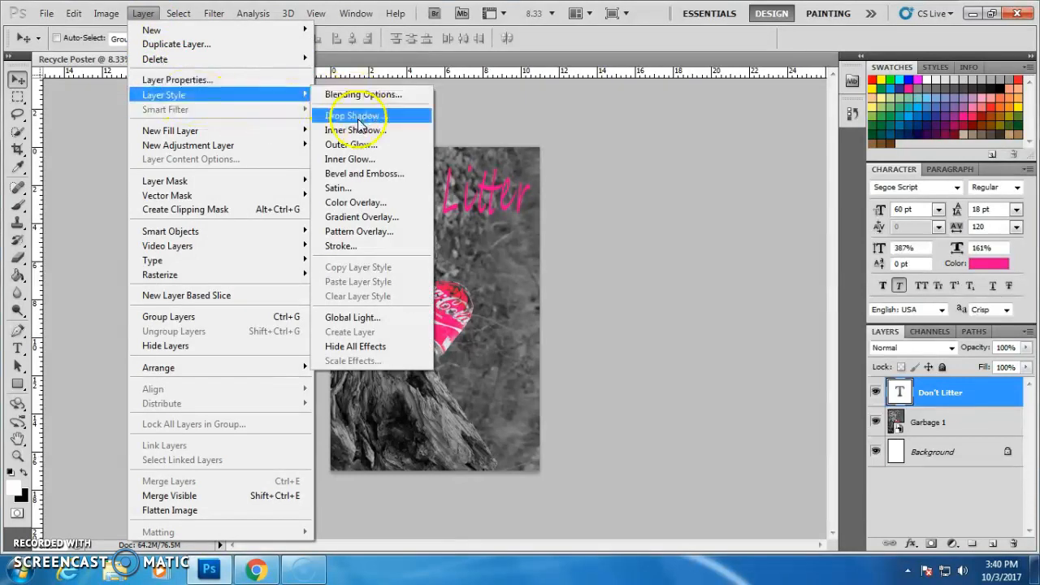
pyautogui.moveTo(355, 122); pyautogui.dragTo(499, 193)
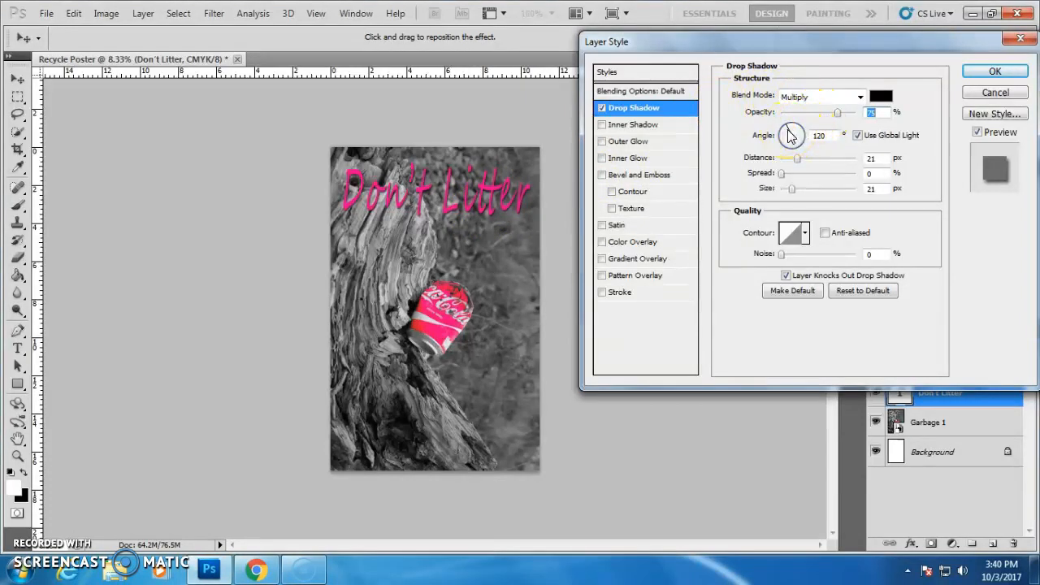
pyautogui.moveTo(797, 158); pyautogui.dragTo(809, 195)
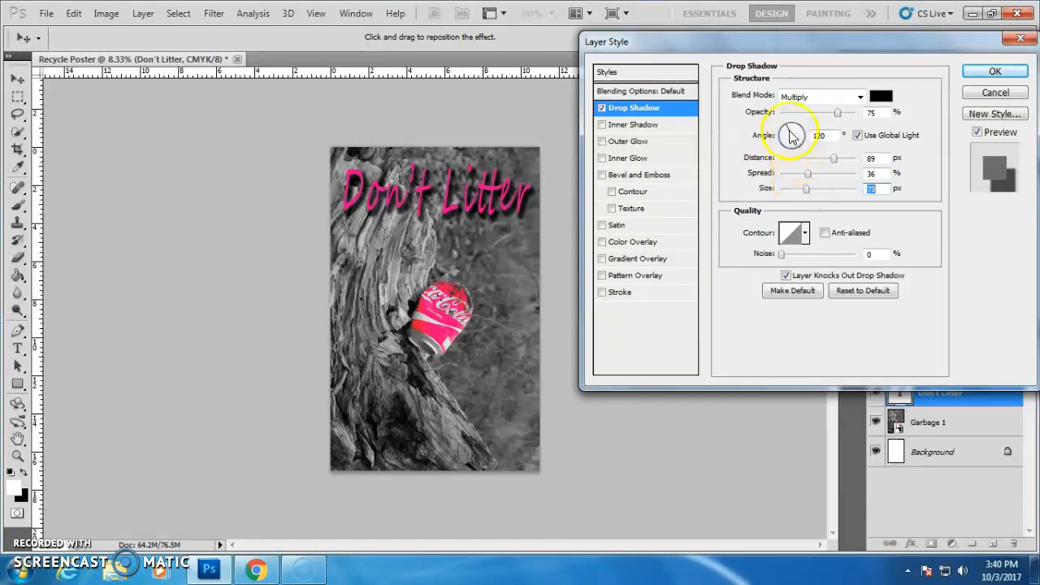
pyautogui.moveTo(787, 128); pyautogui.dragTo(838, 114)
pyautogui.click(982, 72)
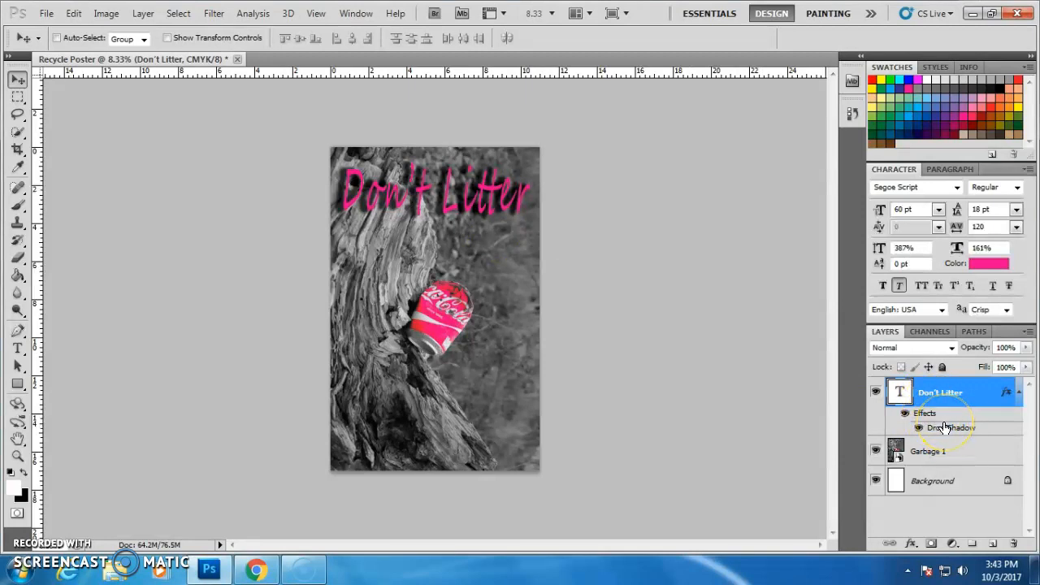
# - Clear the title's layer style and apply a new Drop Shadow with the default 21 px distance and 21 px size
pyautogui.rightClick(946, 419)
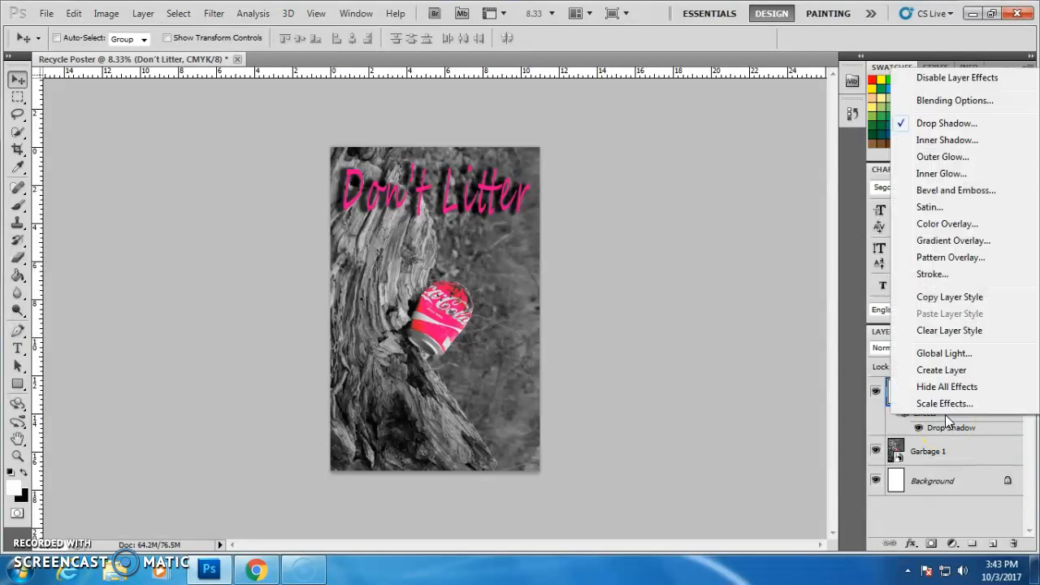
pyautogui.click(949, 331)
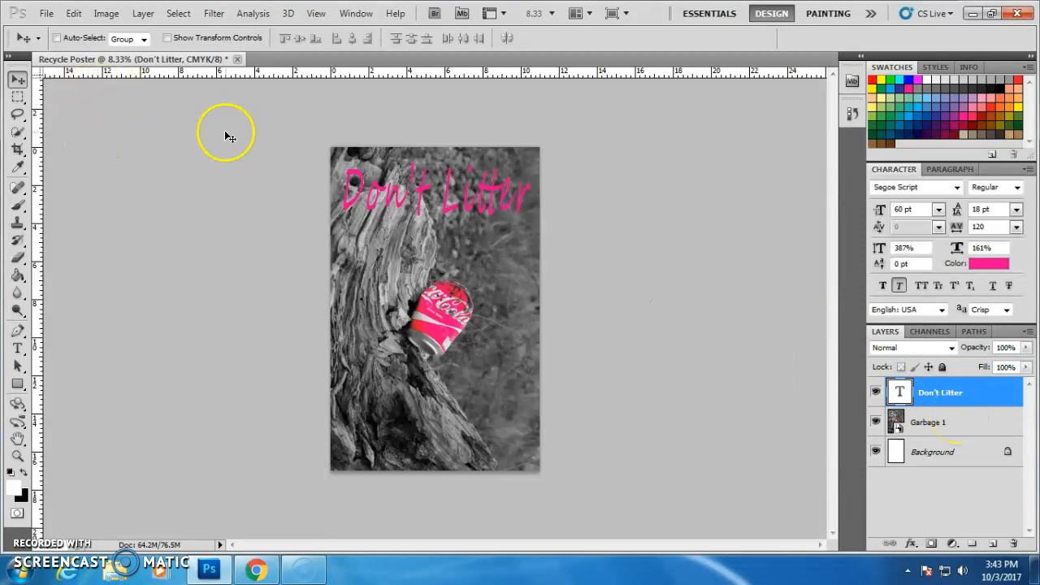
pyautogui.click(144, 13)
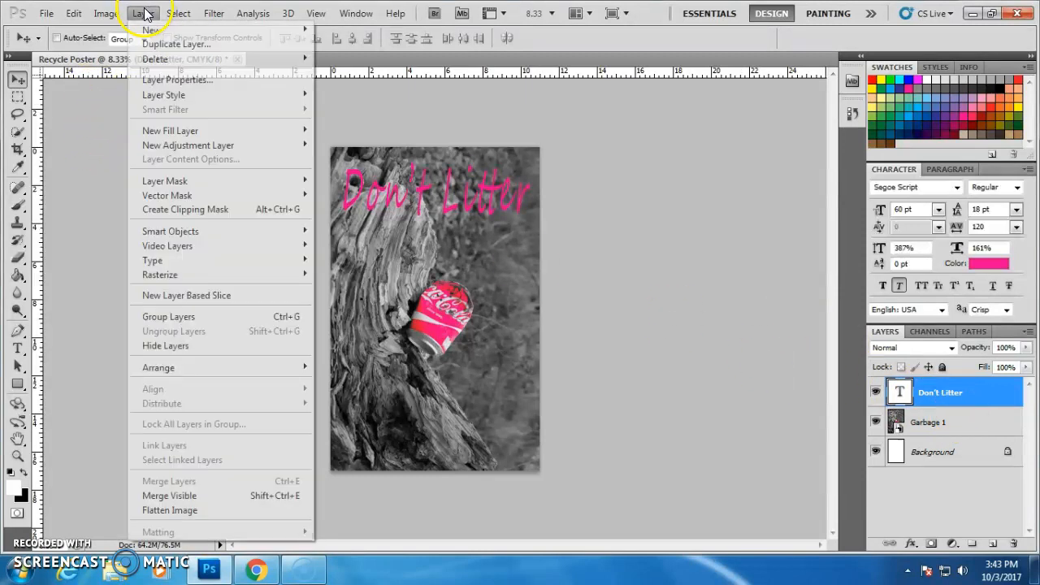
pyautogui.moveTo(233, 94)
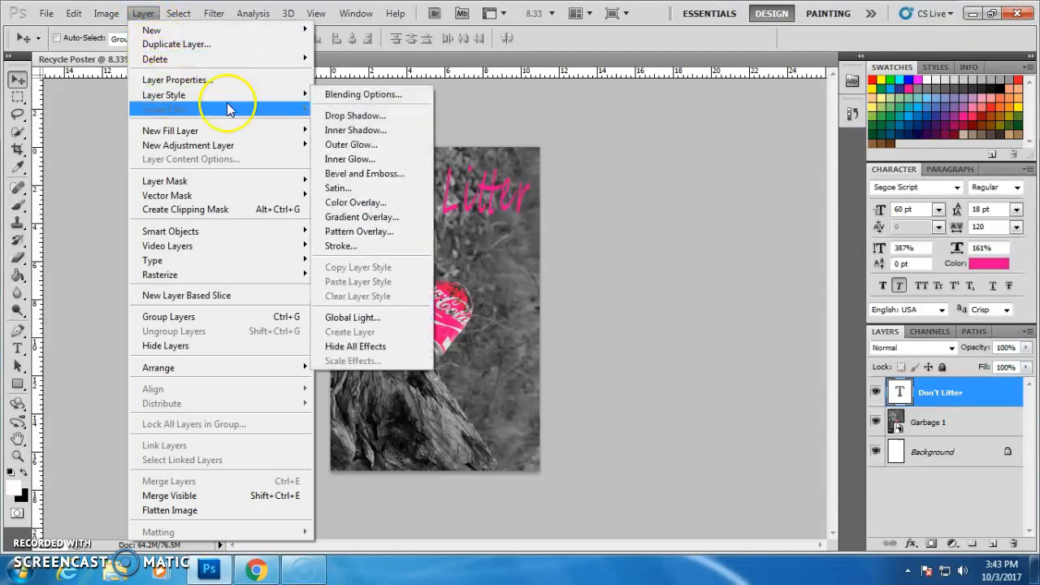
pyautogui.click(327, 109)
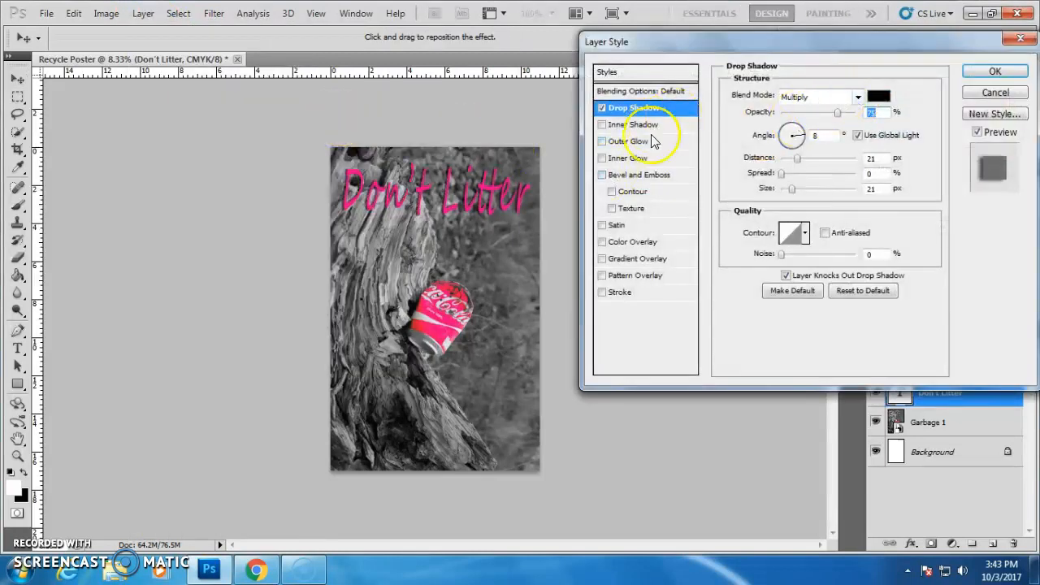
pyautogui.click(993, 72)
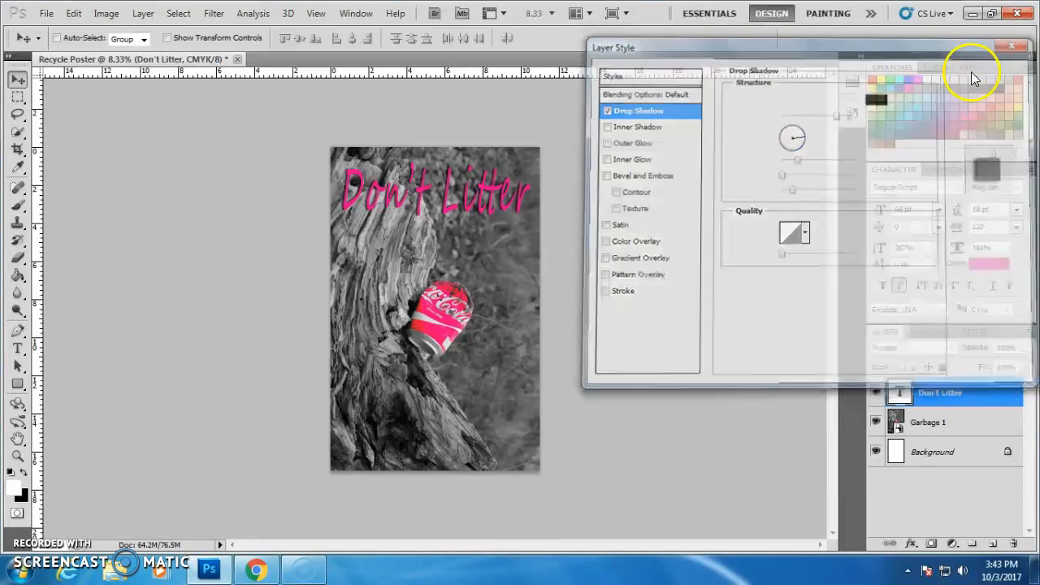